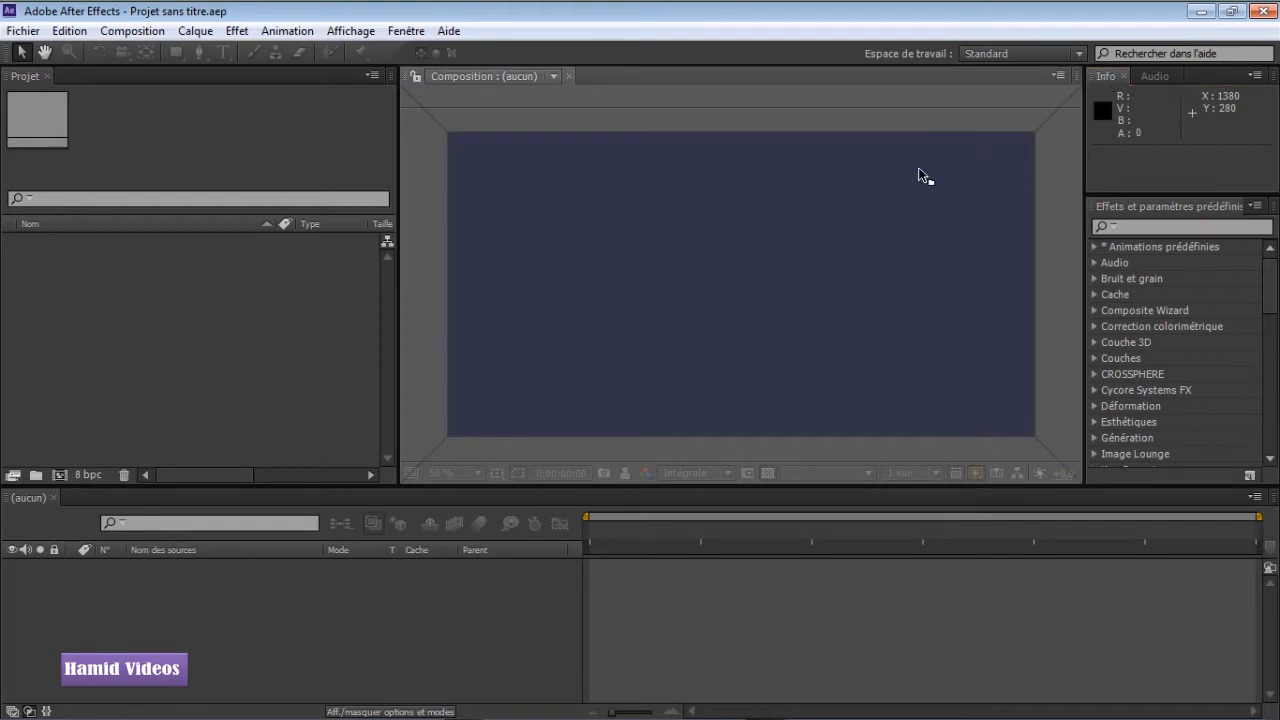
Move the Info panel out of its group with Audio and dock it directly beneath the Composition viewer.
left_click_drag(918, 167, 491, 122)
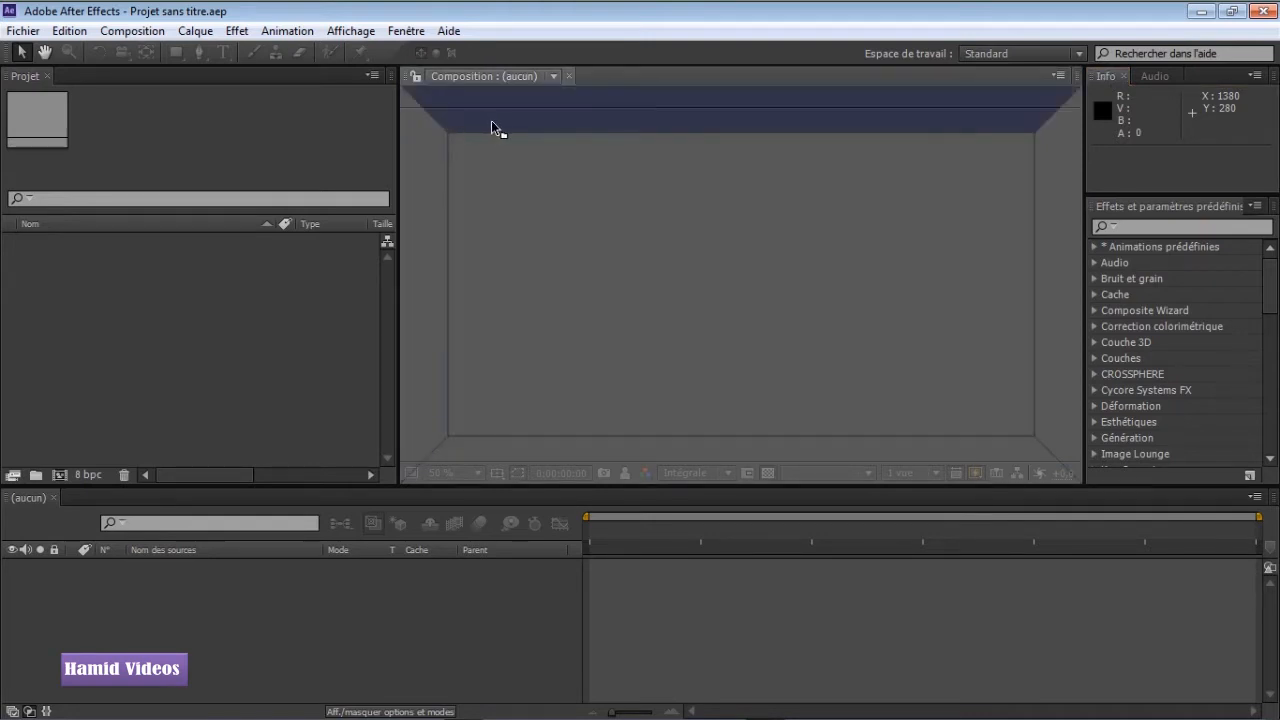
left_click_drag(592, 123, 751, 167)
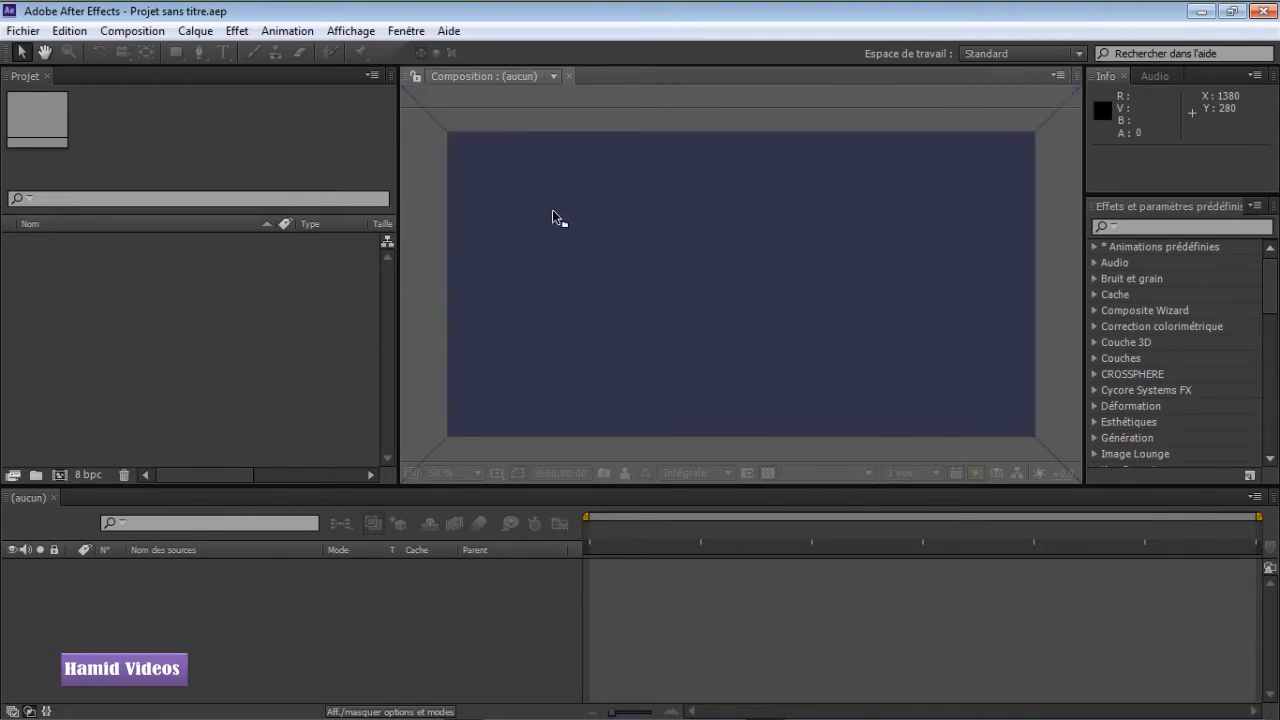
left_click_drag(553, 212, 594, 457)
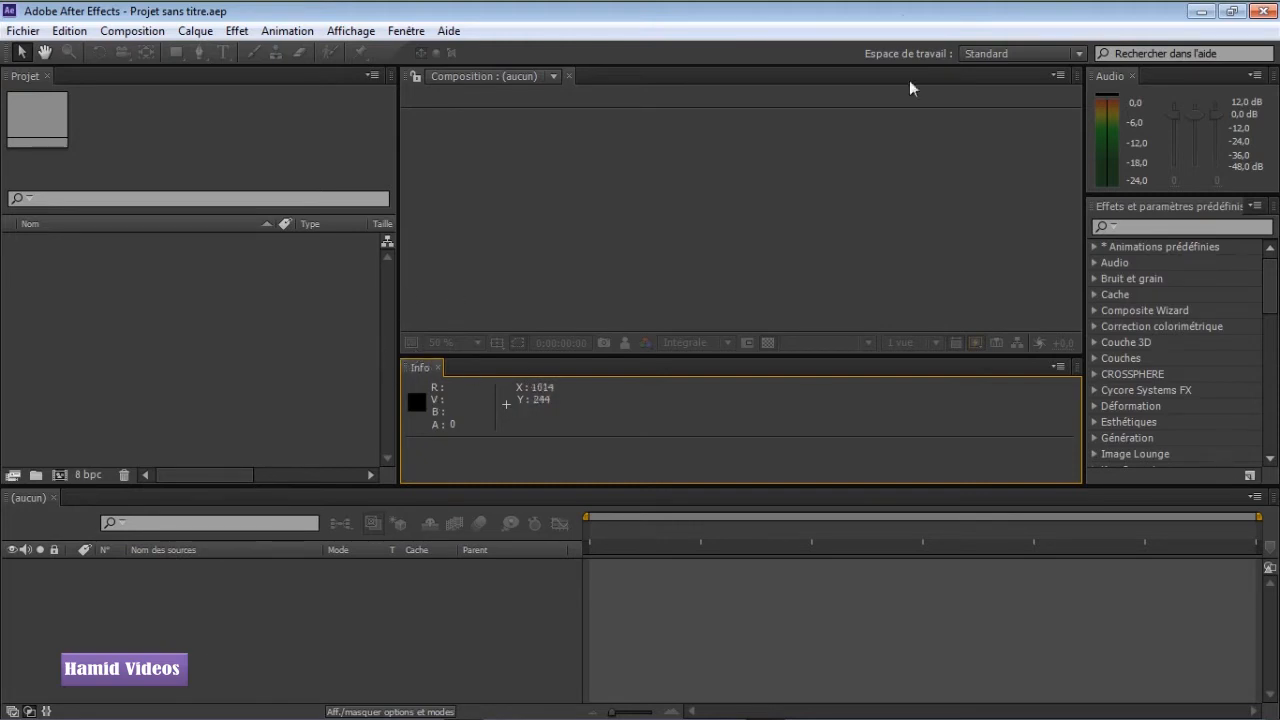
Save the current panel layout as a new workspace named "New WorkSpace".
left_click(1011, 53)
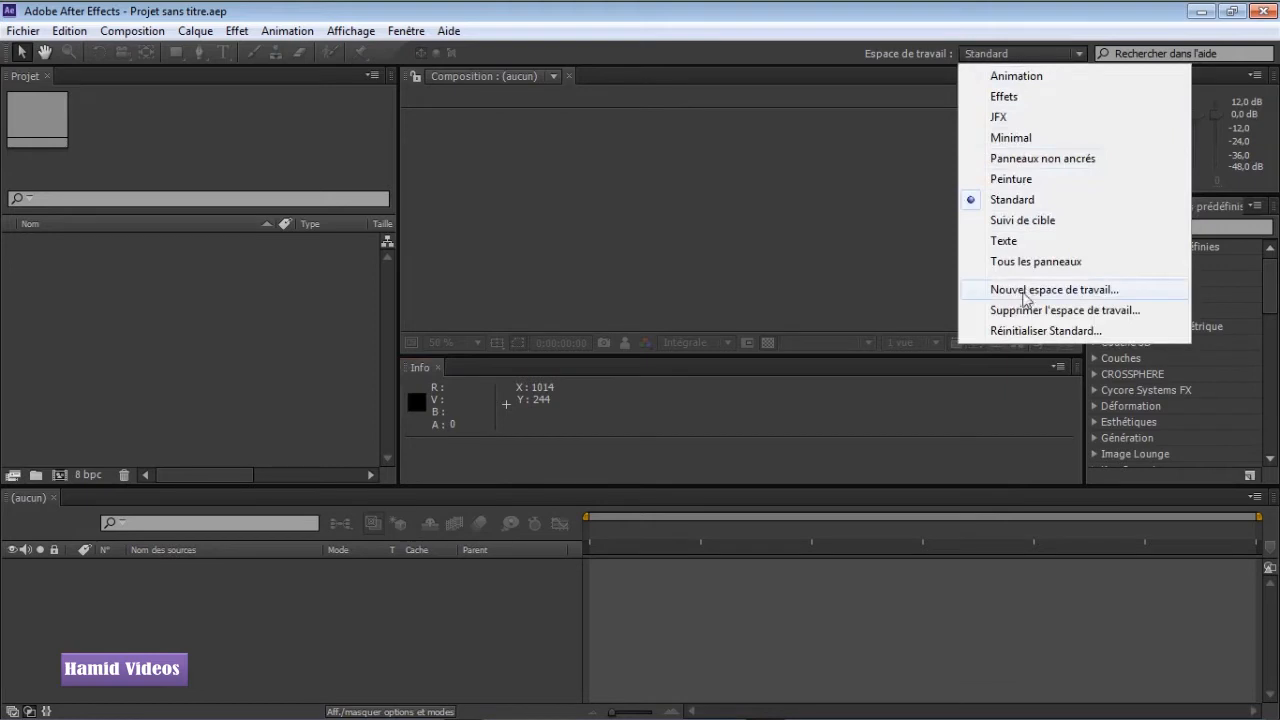
left_click(1097, 290)
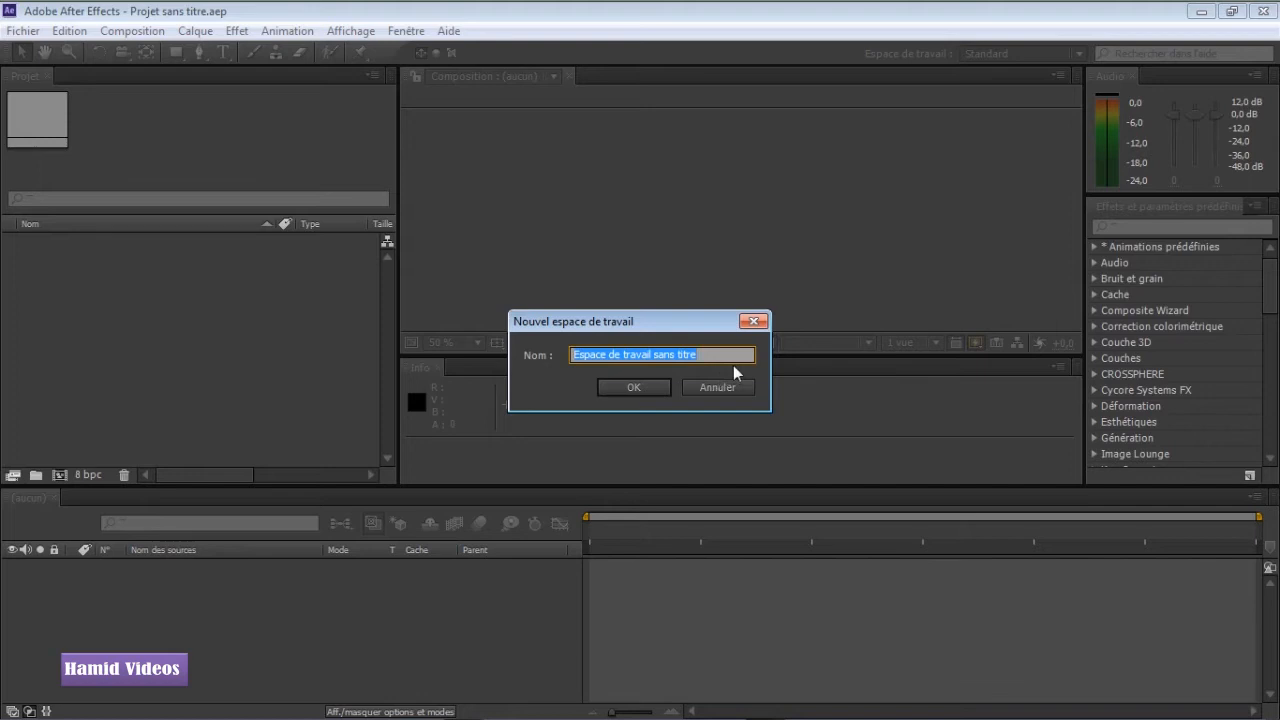
type("New")
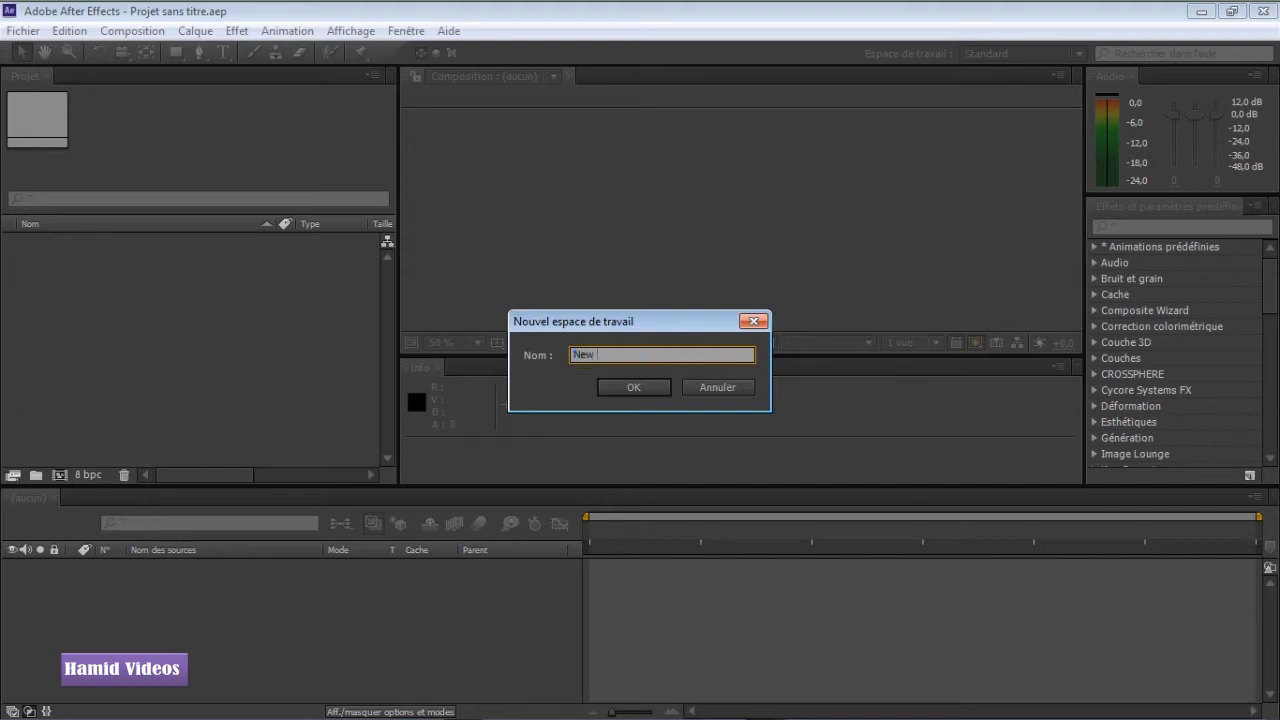
type(" Space")
key("BackSpace")
key("BackSpace")
key("BackSpace")
key("BackSpace")
key("BackSpace")
type("WorkSpace")
key("Return")
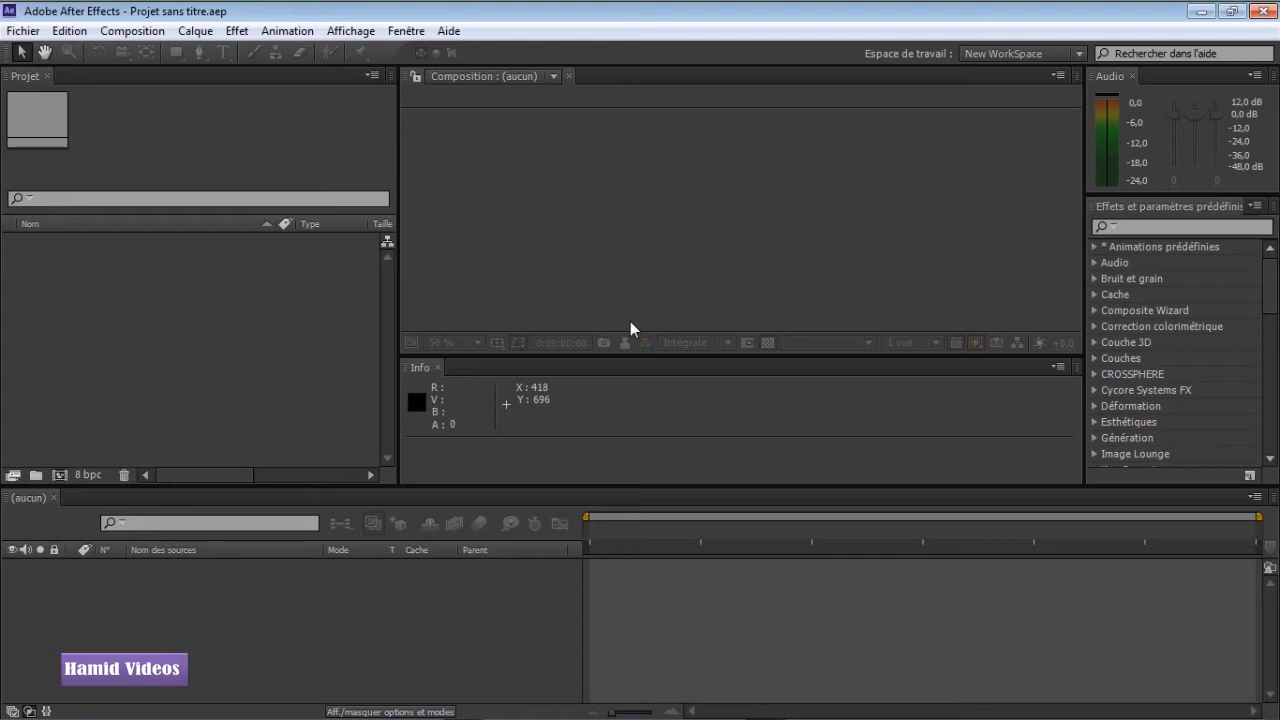
left_click(401, 31)
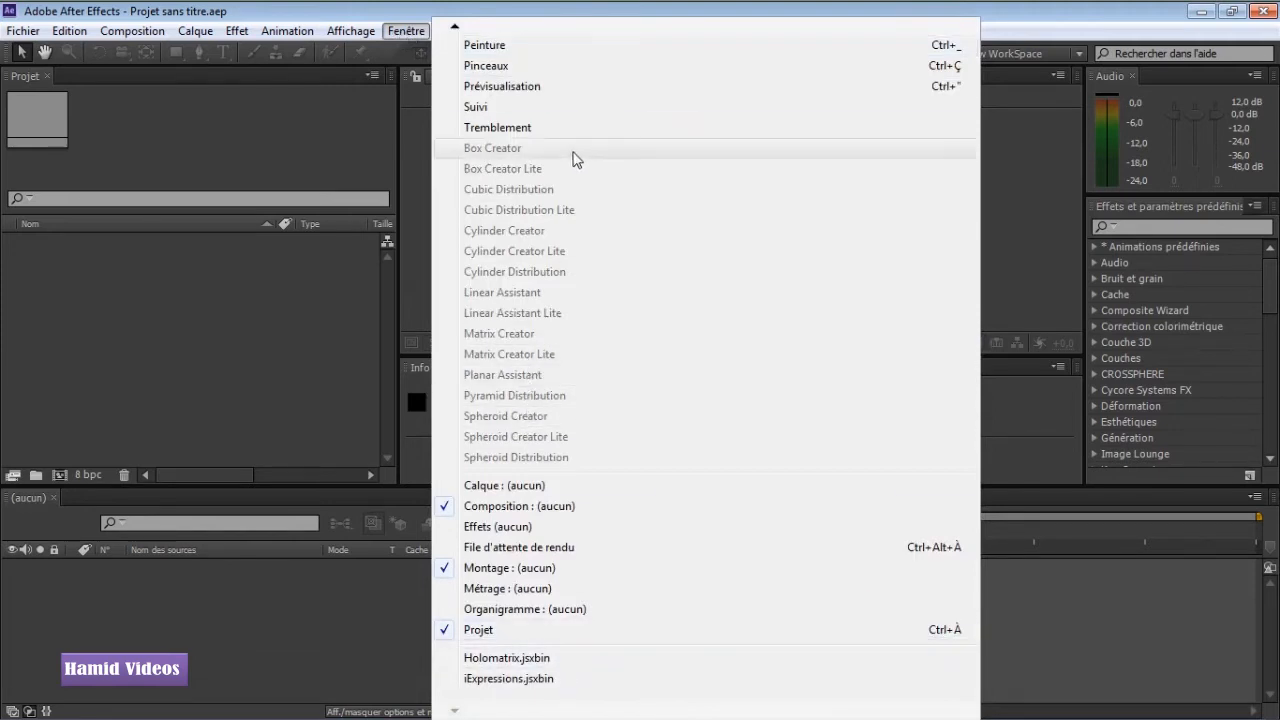
left_click(1056, 14)
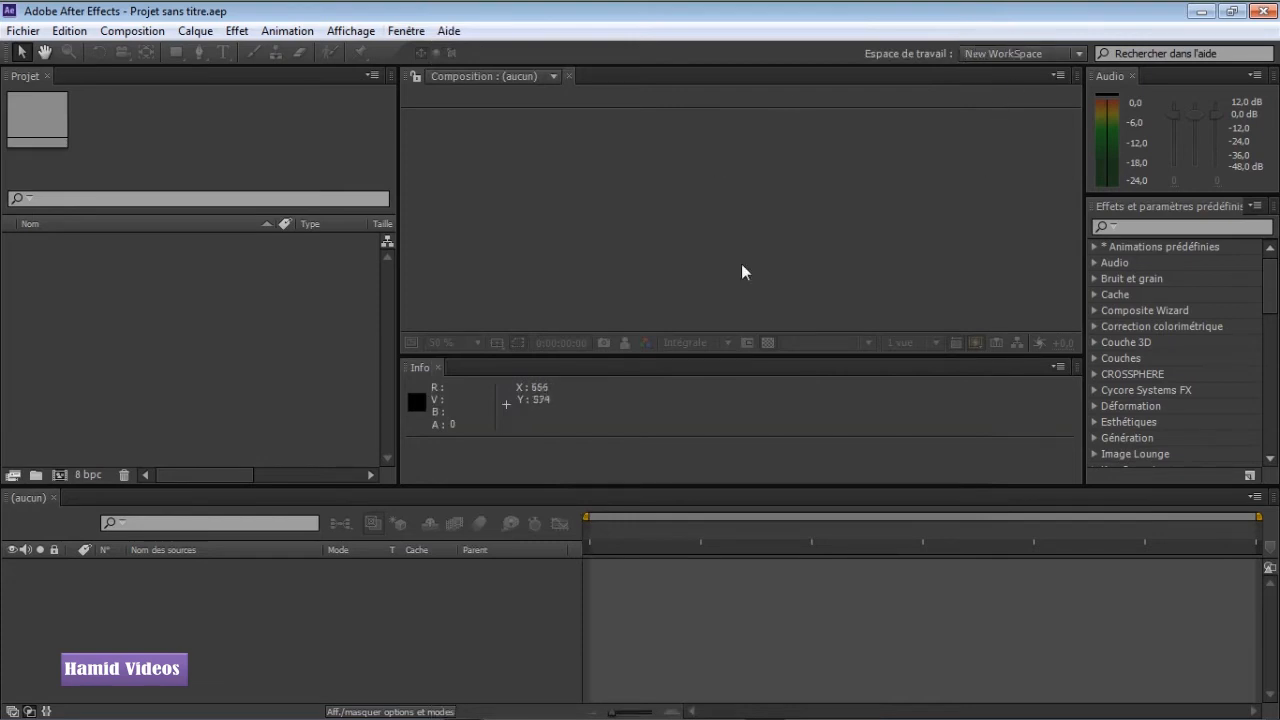
Switch back to the Standard workspace and delete the custom workspace "New WorkSpace".
left_click(1043, 53)
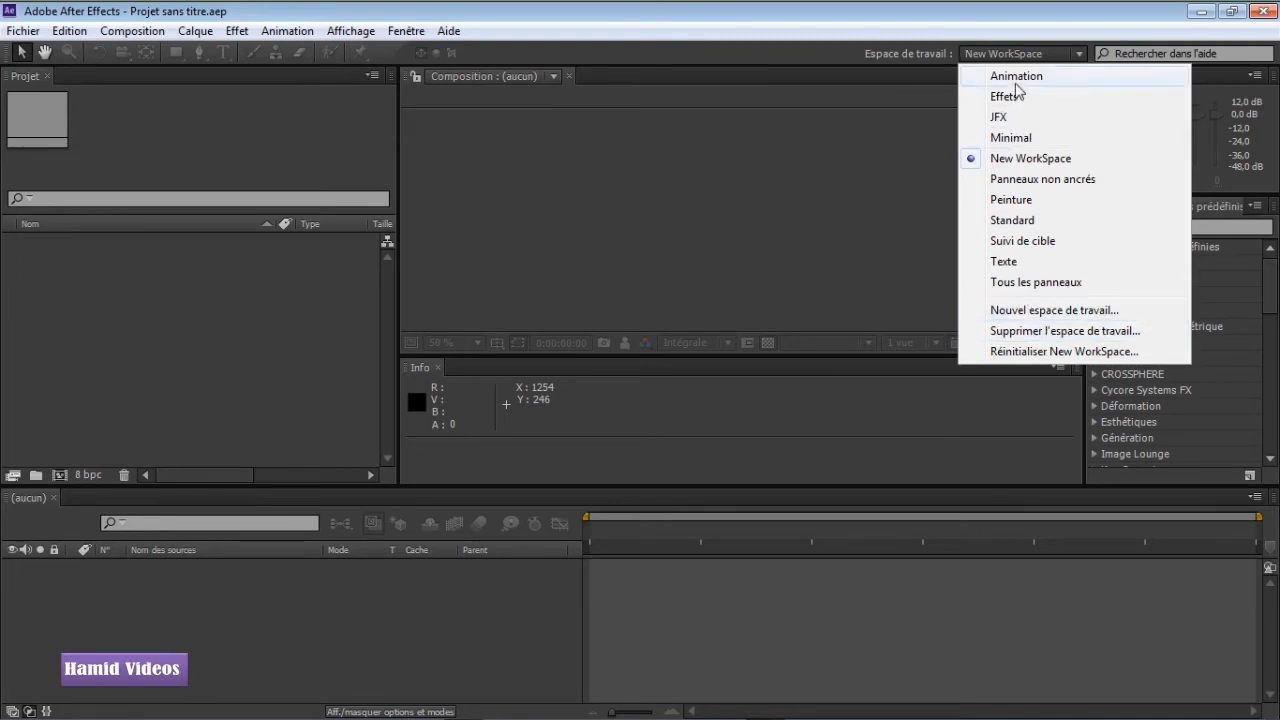
left_click(1020, 220)
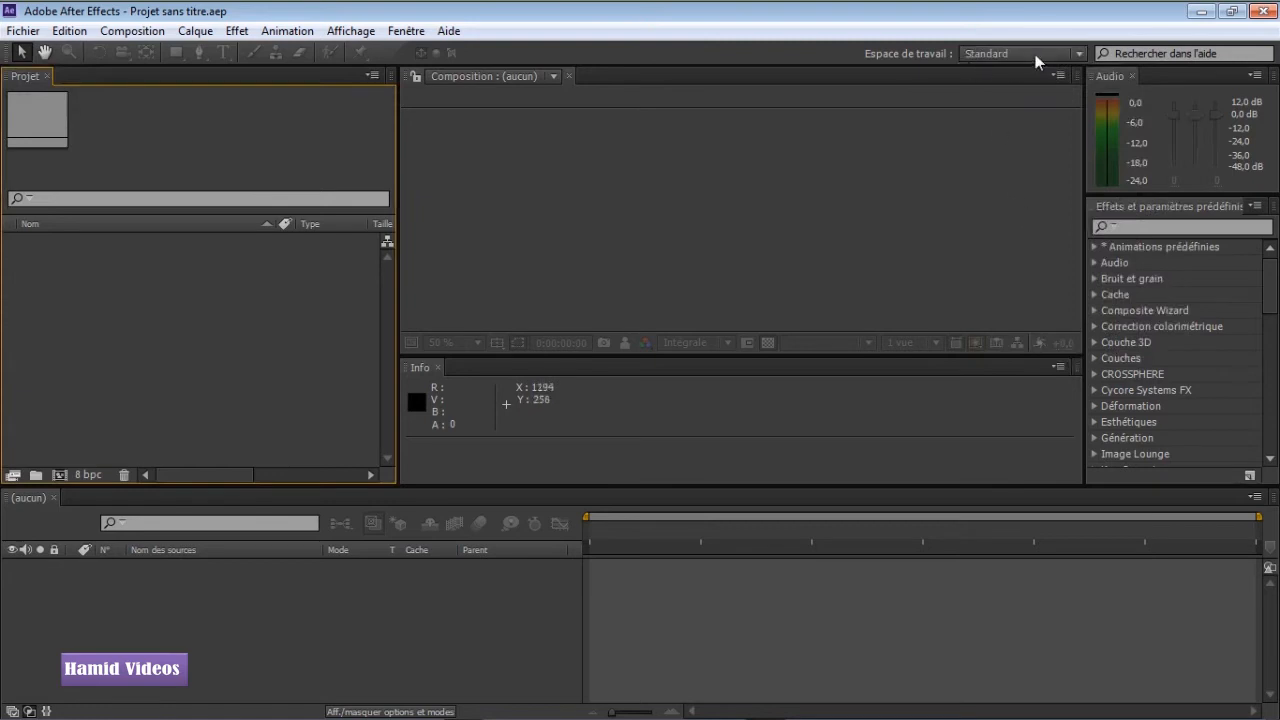
left_click(995, 55)
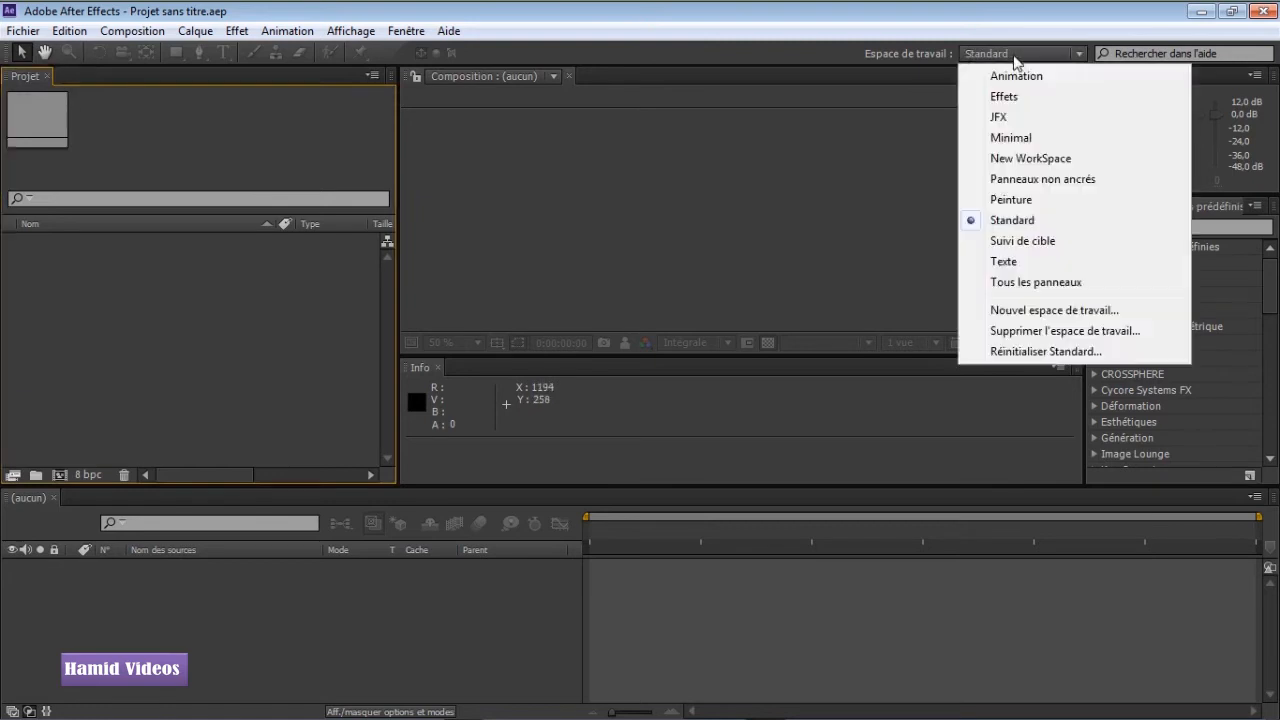
left_click(1020, 331)
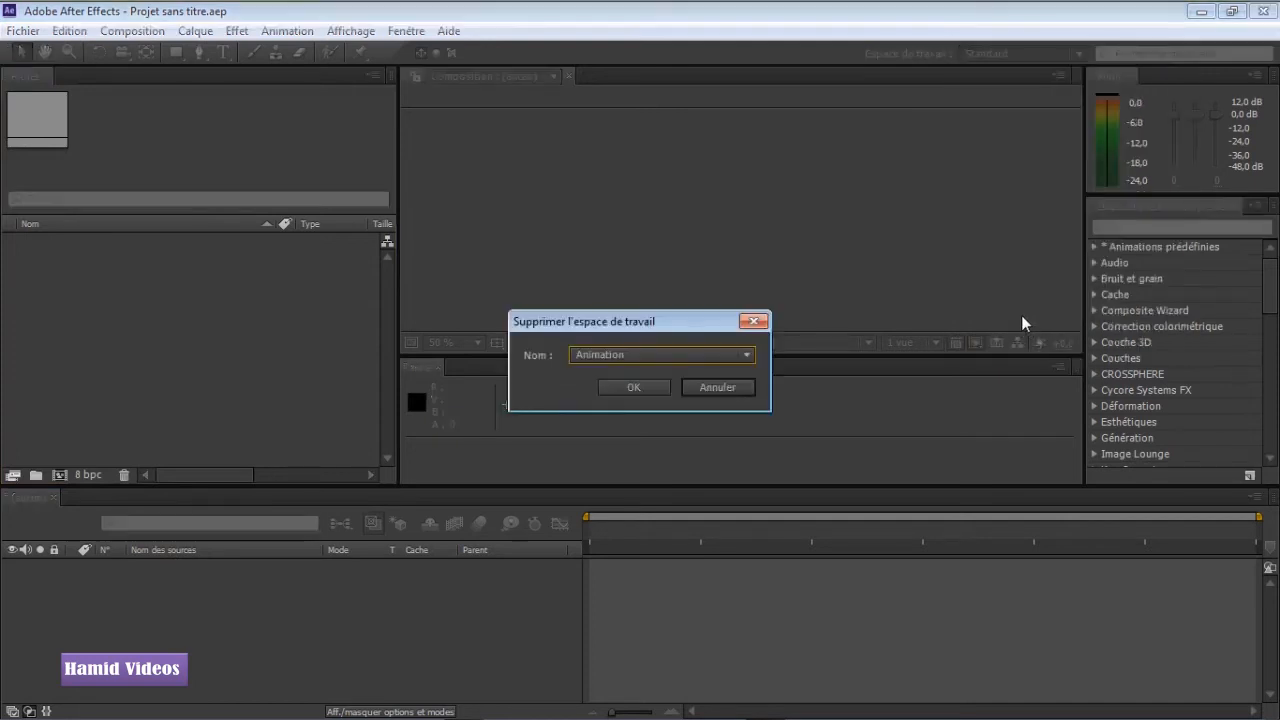
left_click_drag(602, 322, 645, 181)
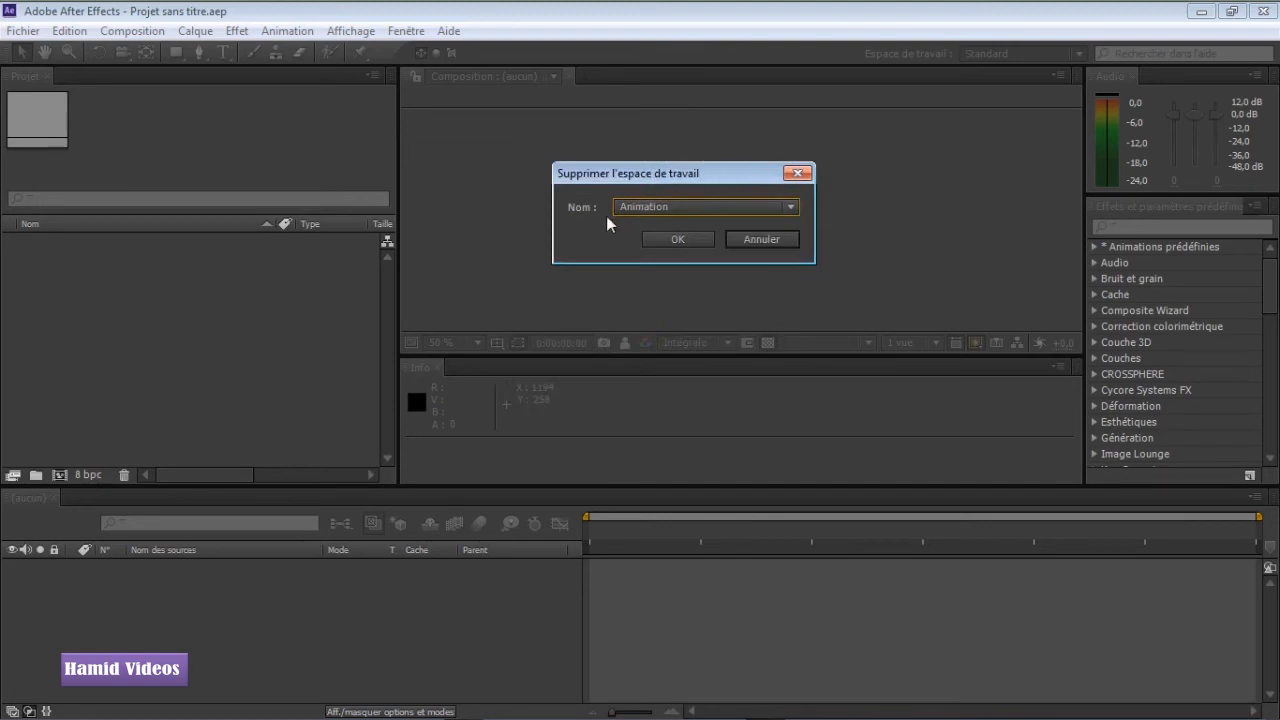
left_click(661, 206)
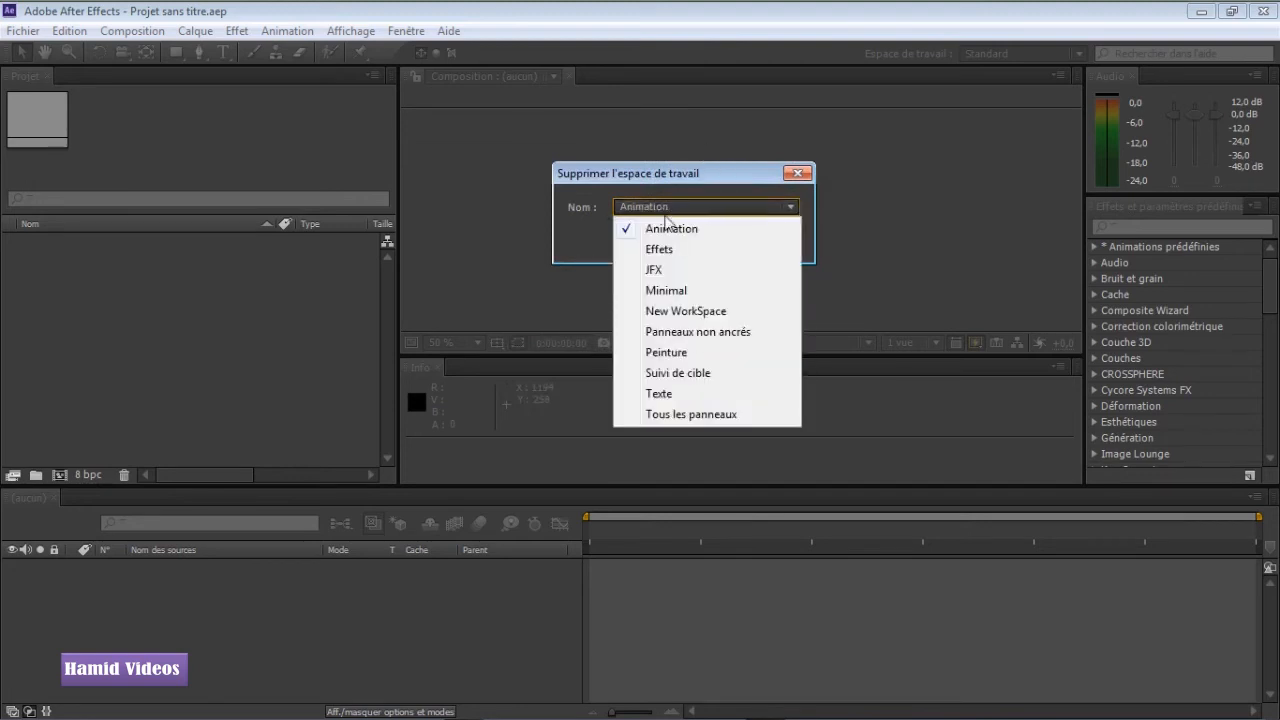
left_click(685, 312)
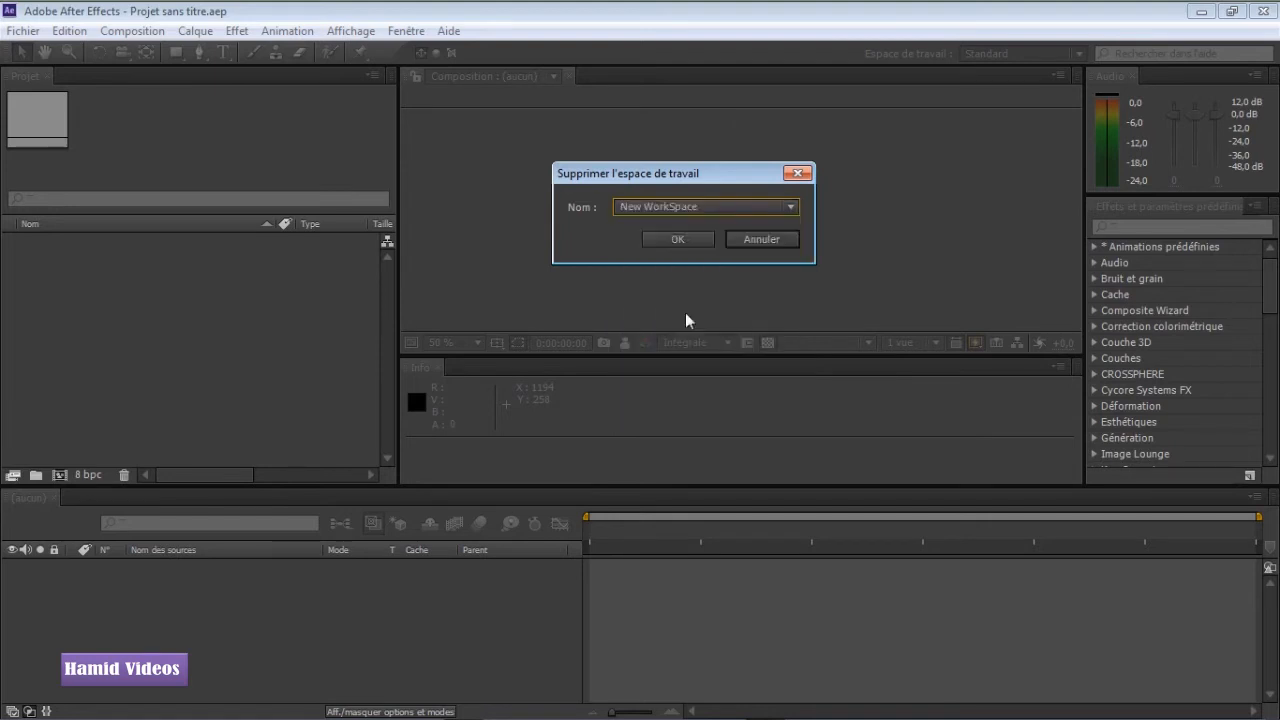
left_click(679, 239)
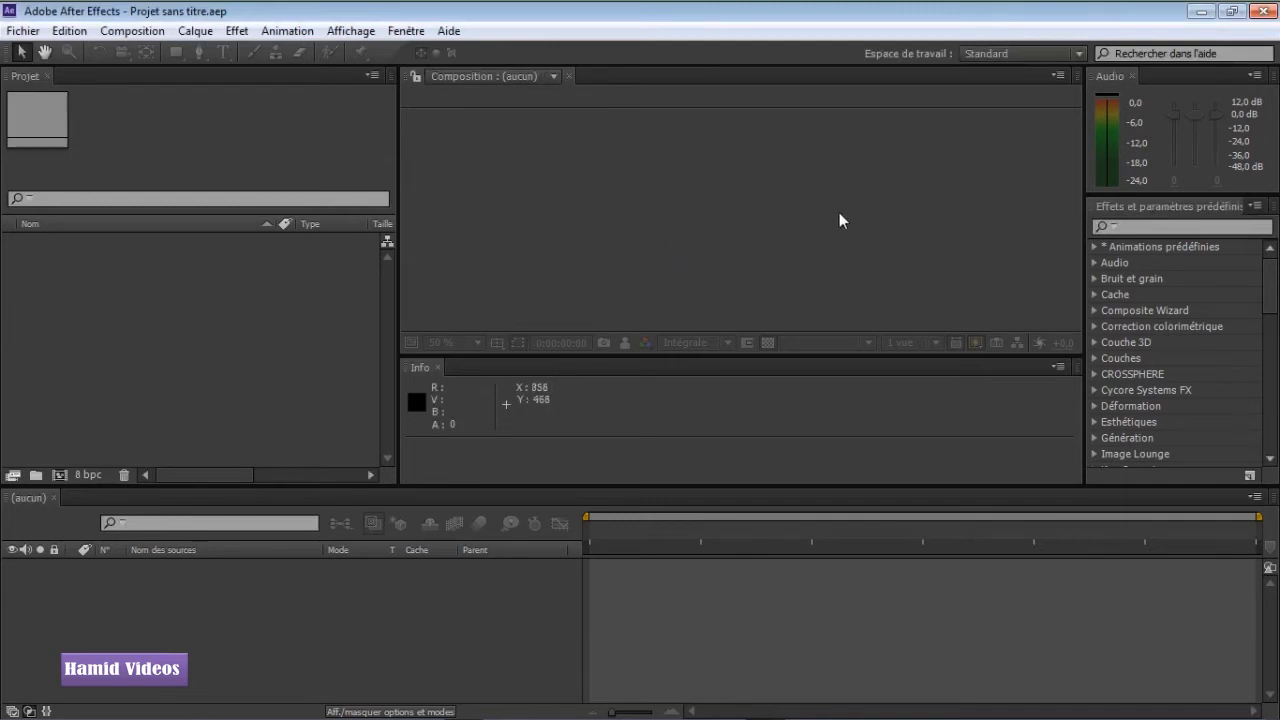
left_click(1015, 58)
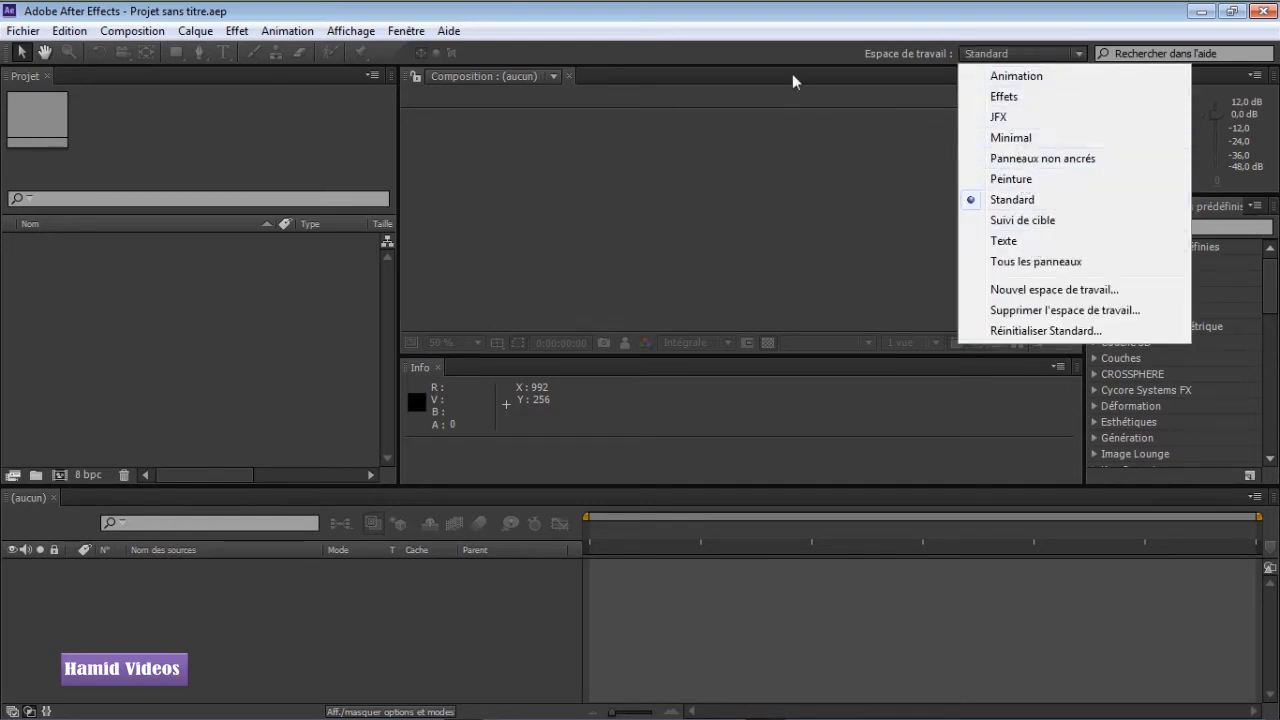
left_click(776, 178)
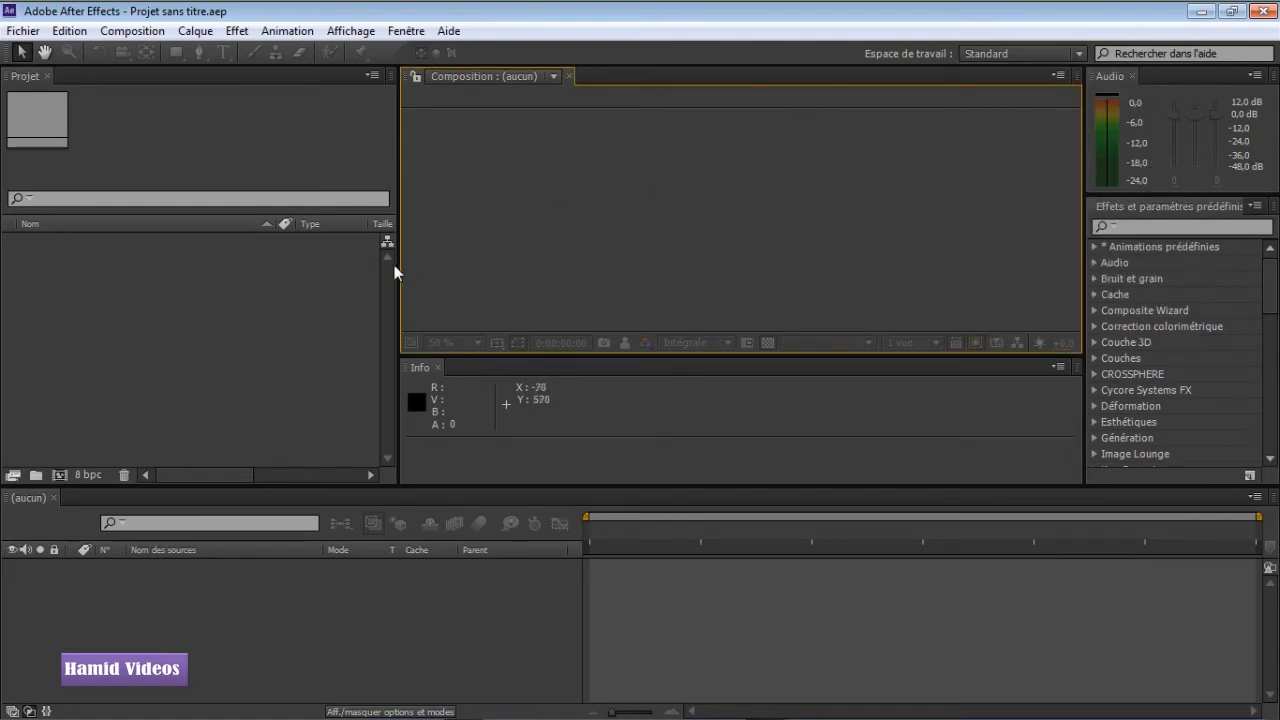
Import all files from the "1 - Interface" folder into the project as footage (Métrage).
left_click_drag(398, 265, 303, 278)
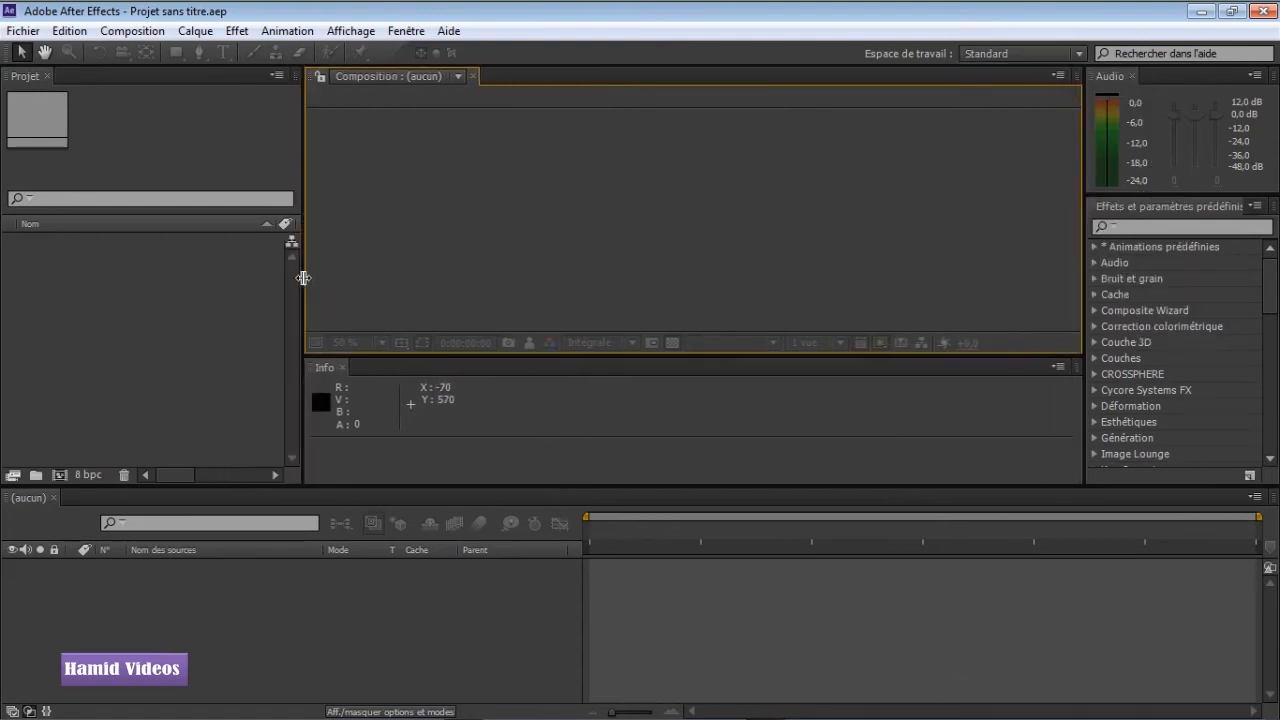
left_click(155, 112)
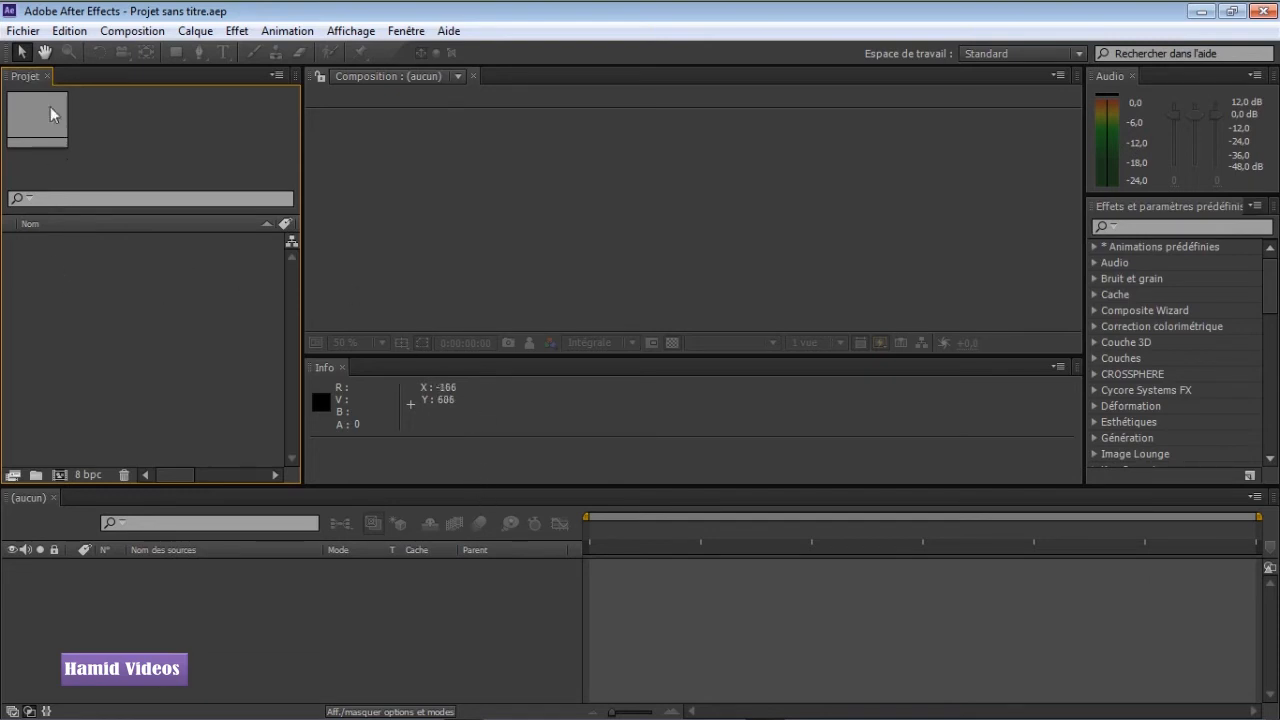
left_click(24, 32)
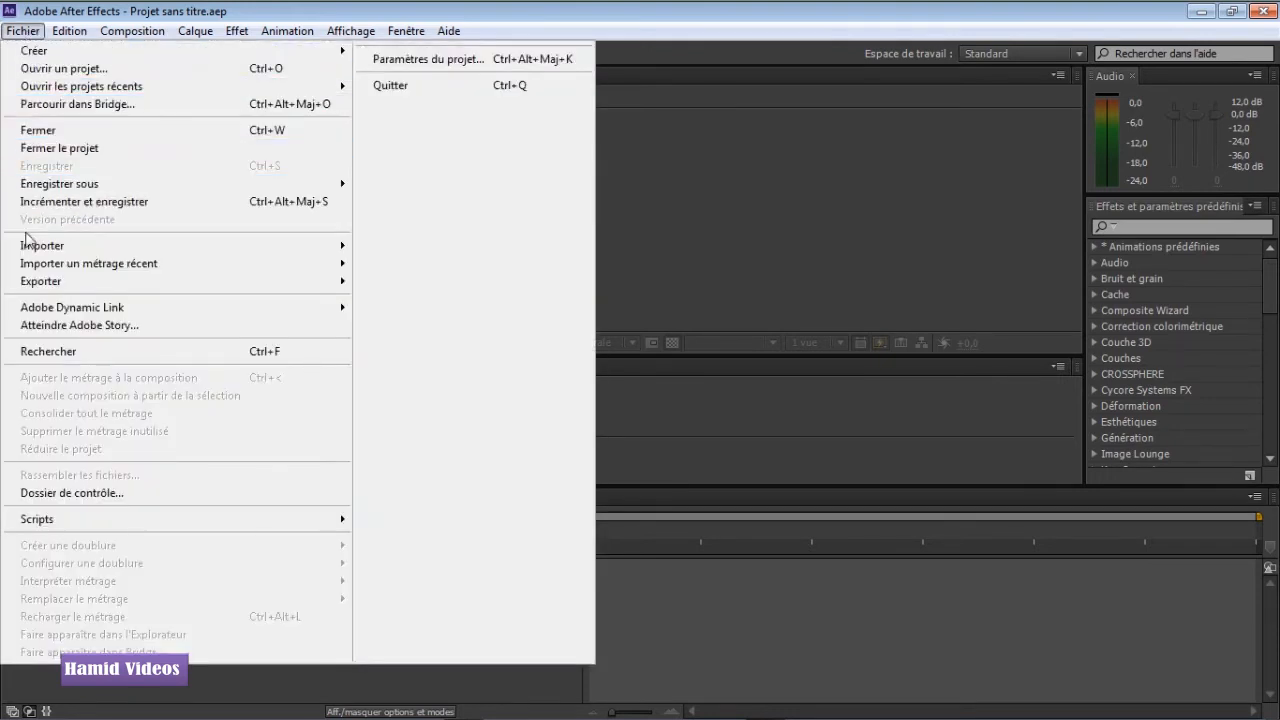
mouse_move(100, 250)
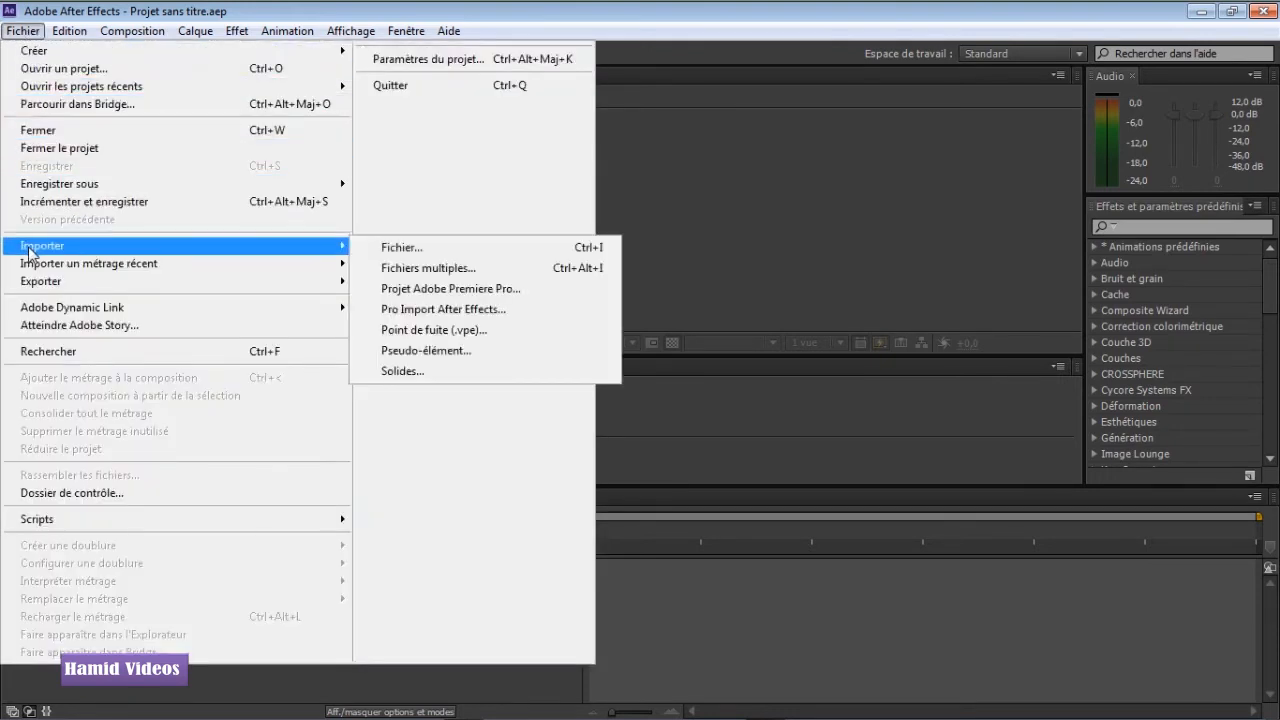
left_click(578, 256)
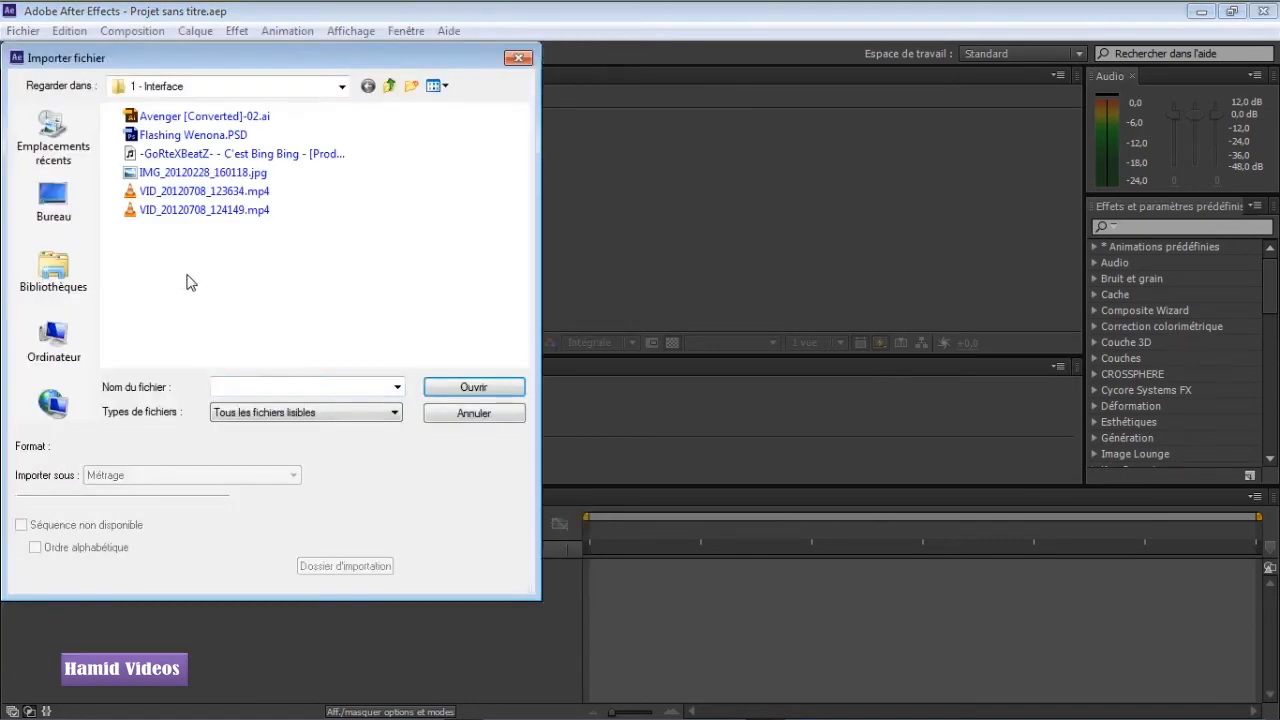
left_click_drag(187, 272, 207, 121)
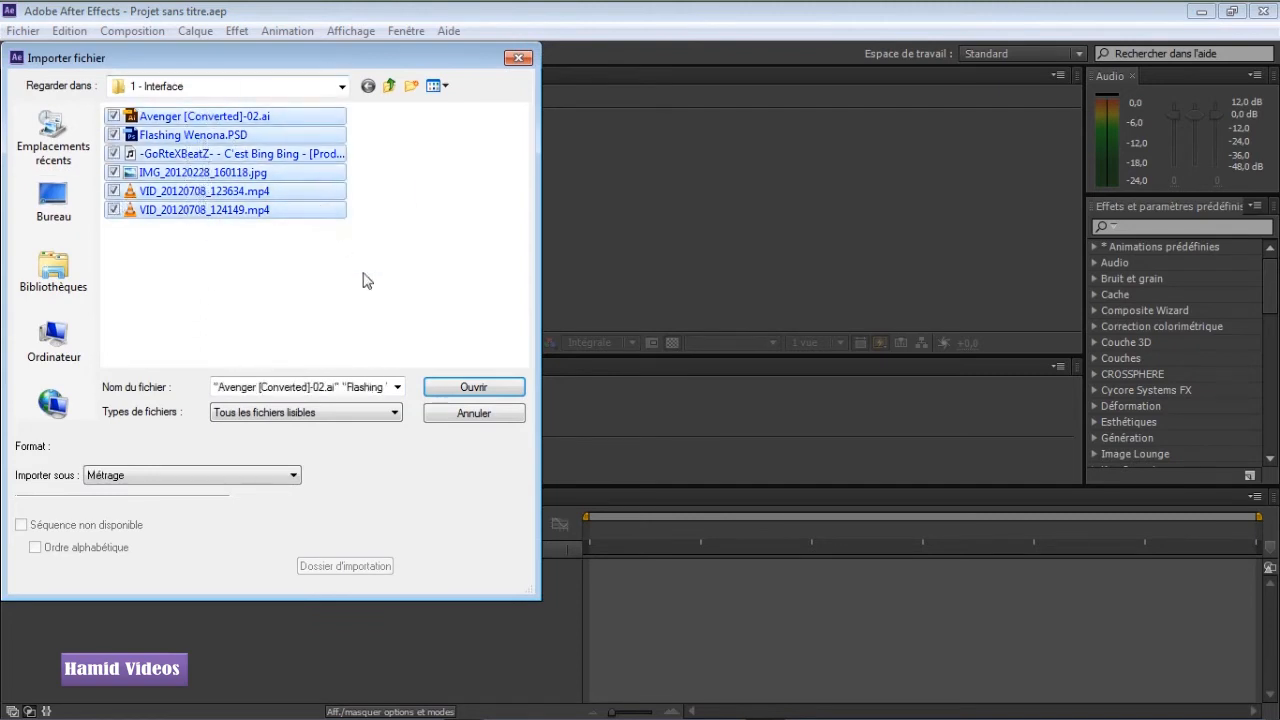
left_click(440, 386)
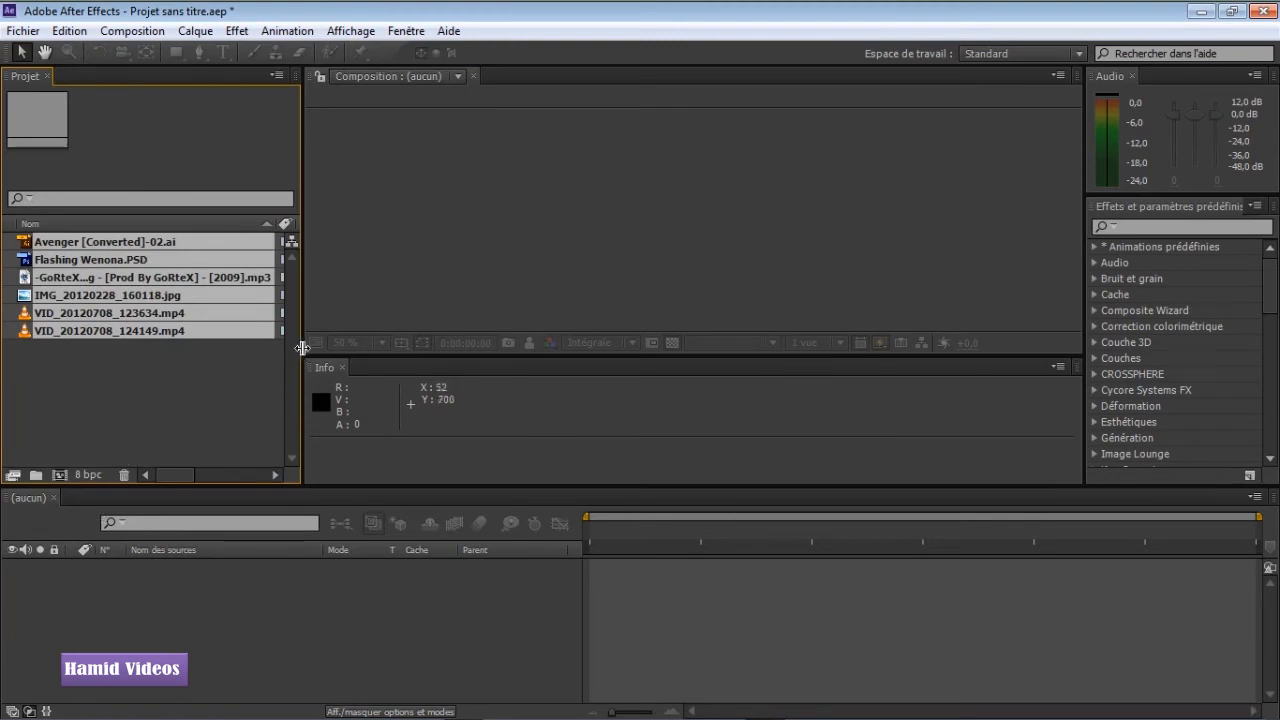
Widen the Project panel and set the label colour of Avenger [Converted]-02.ai to Pêche.
left_click_drag(301, 347, 463, 349)
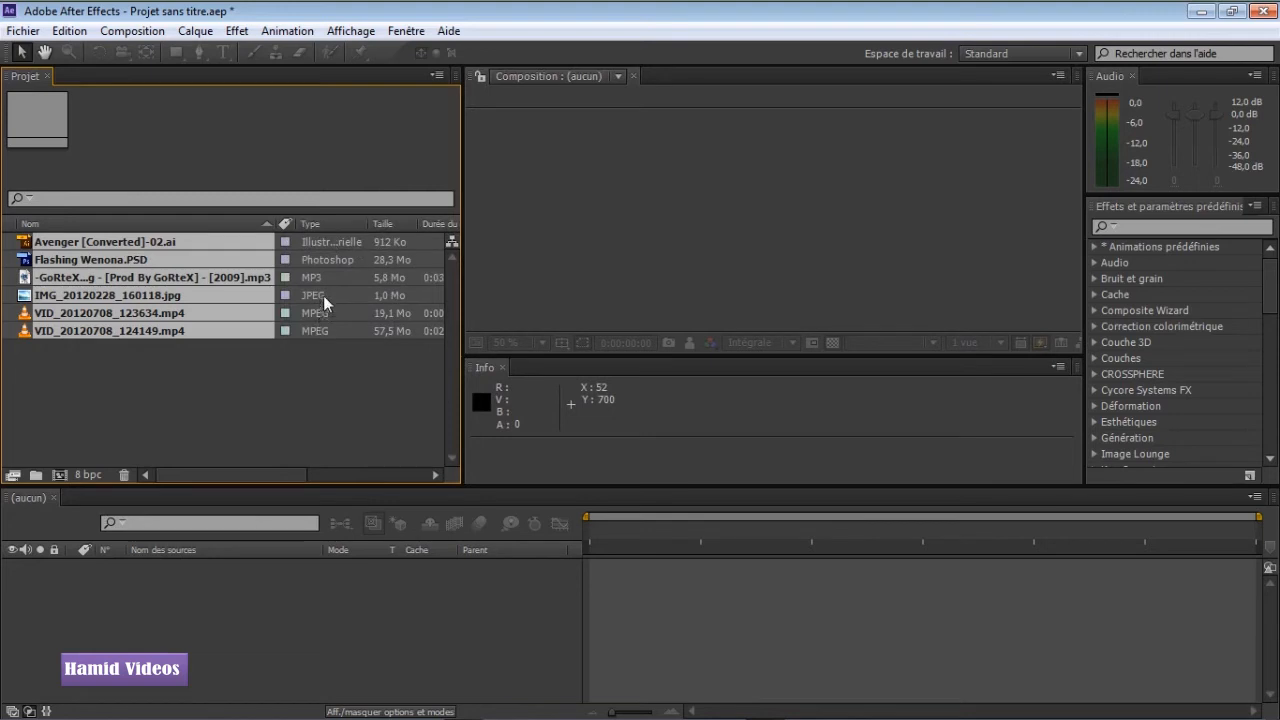
left_click(297, 374)
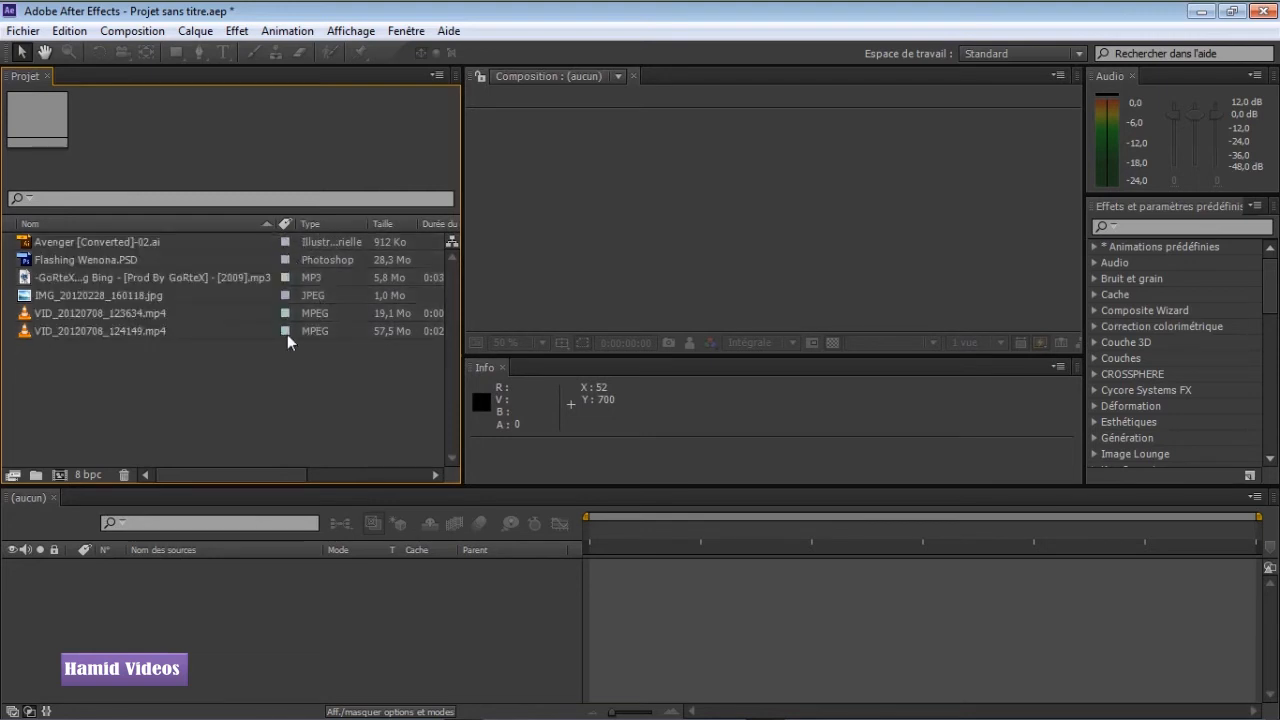
left_click(287, 246)
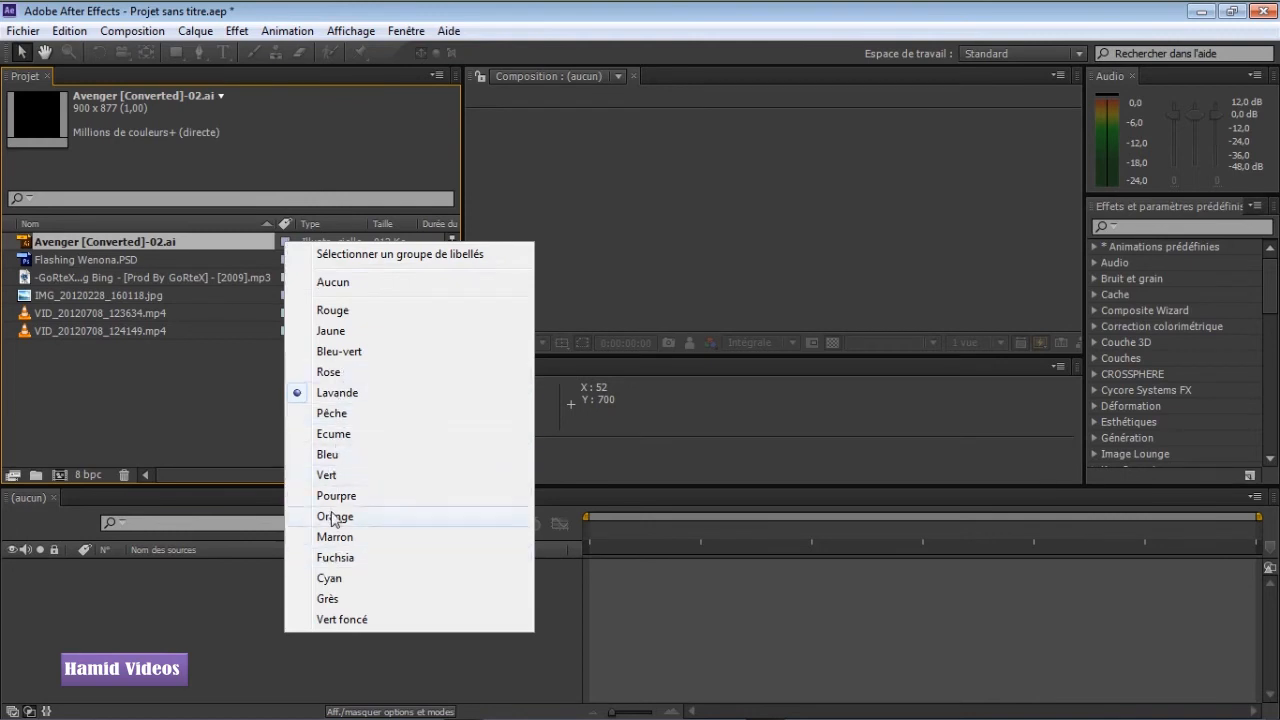
left_click(330, 415)
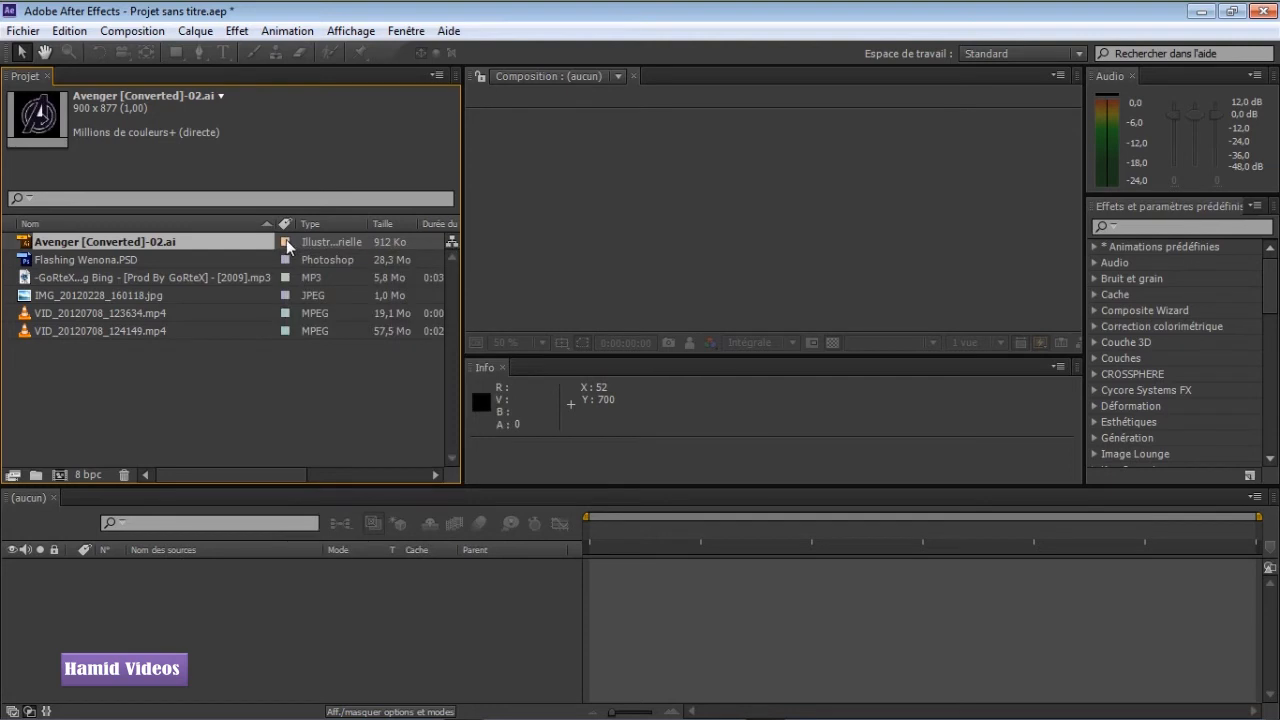
left_click(140, 383)
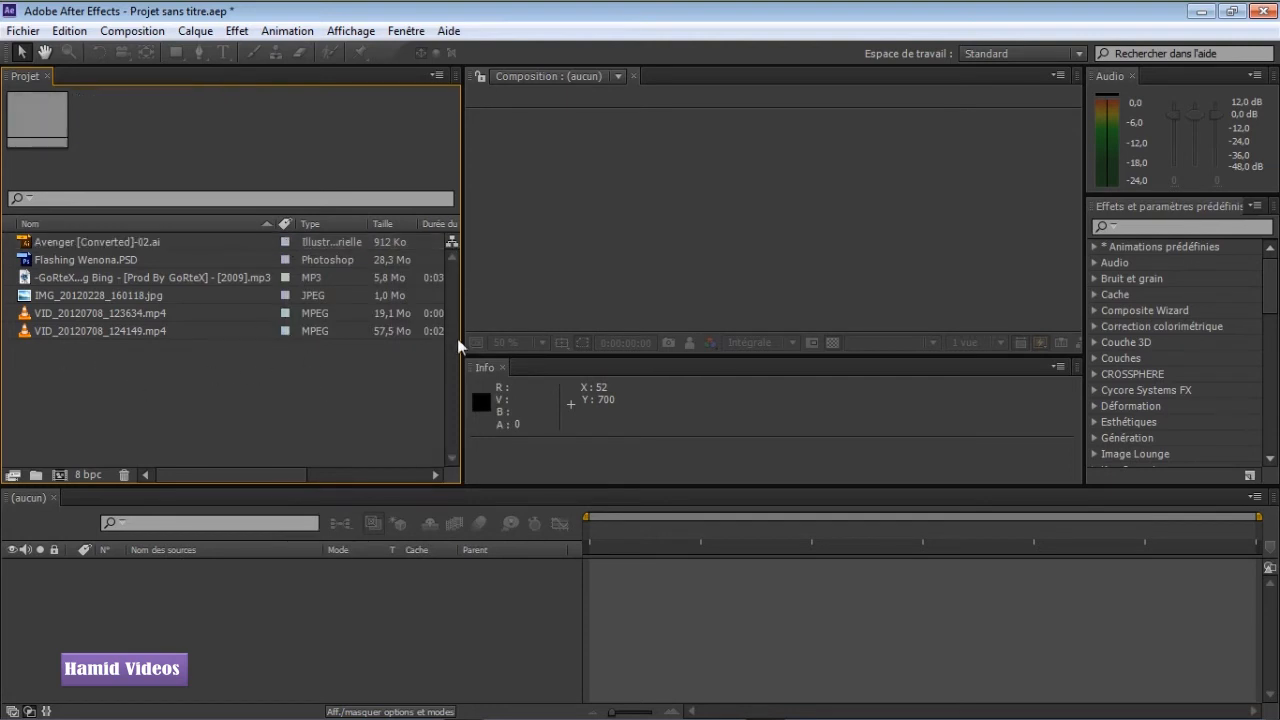
Narrow the Project panel and create a new project folder named "Videos".
left_click_drag(460, 338, 376, 335)
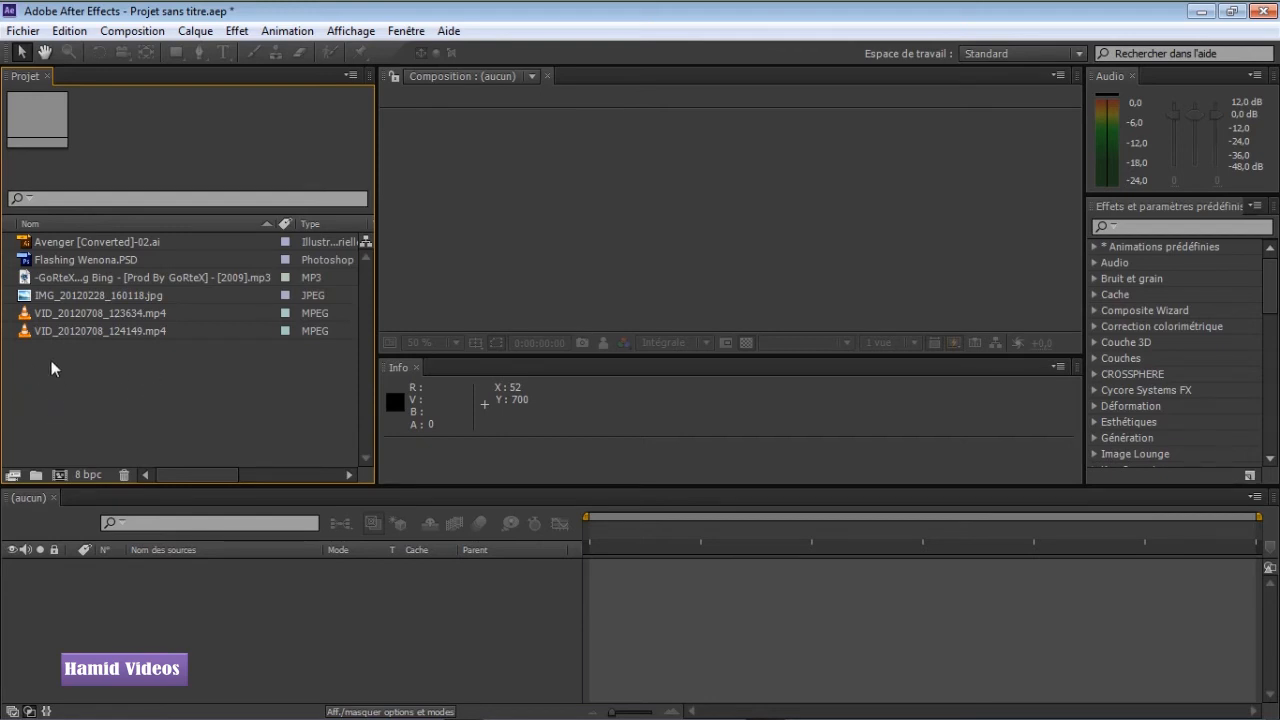
left_click(38, 479)
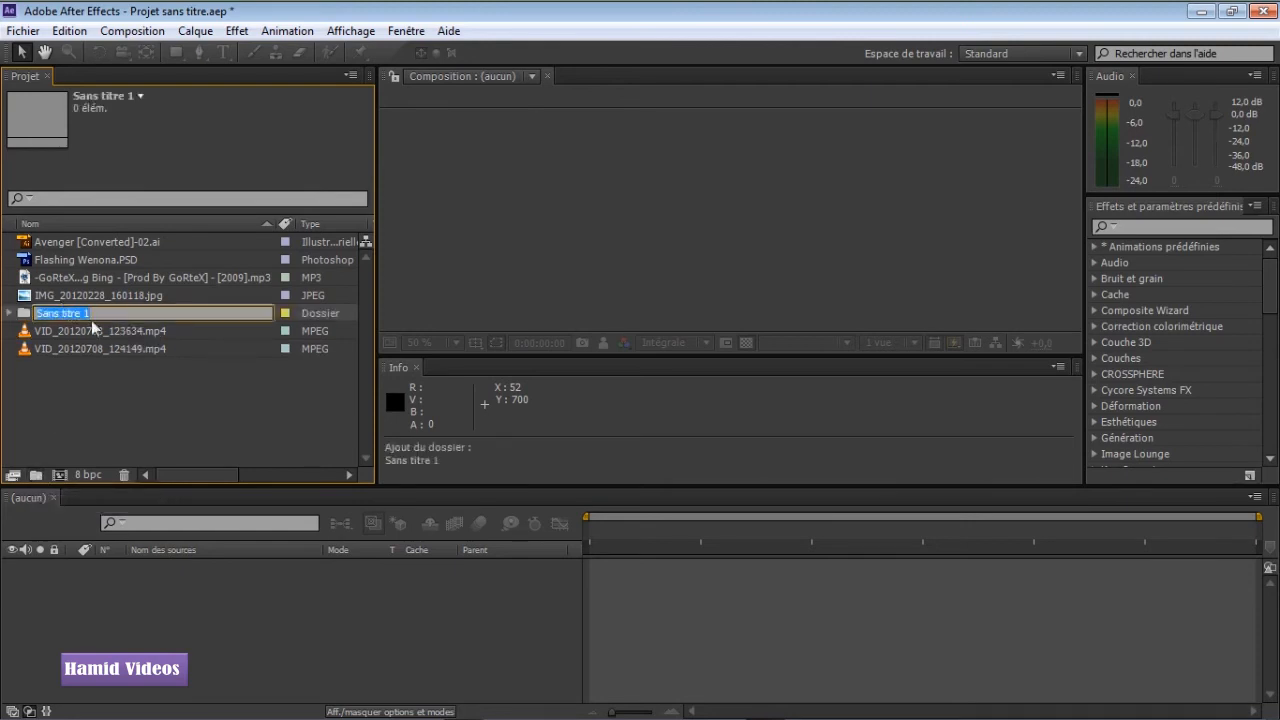
type("Videos")
key("Return")
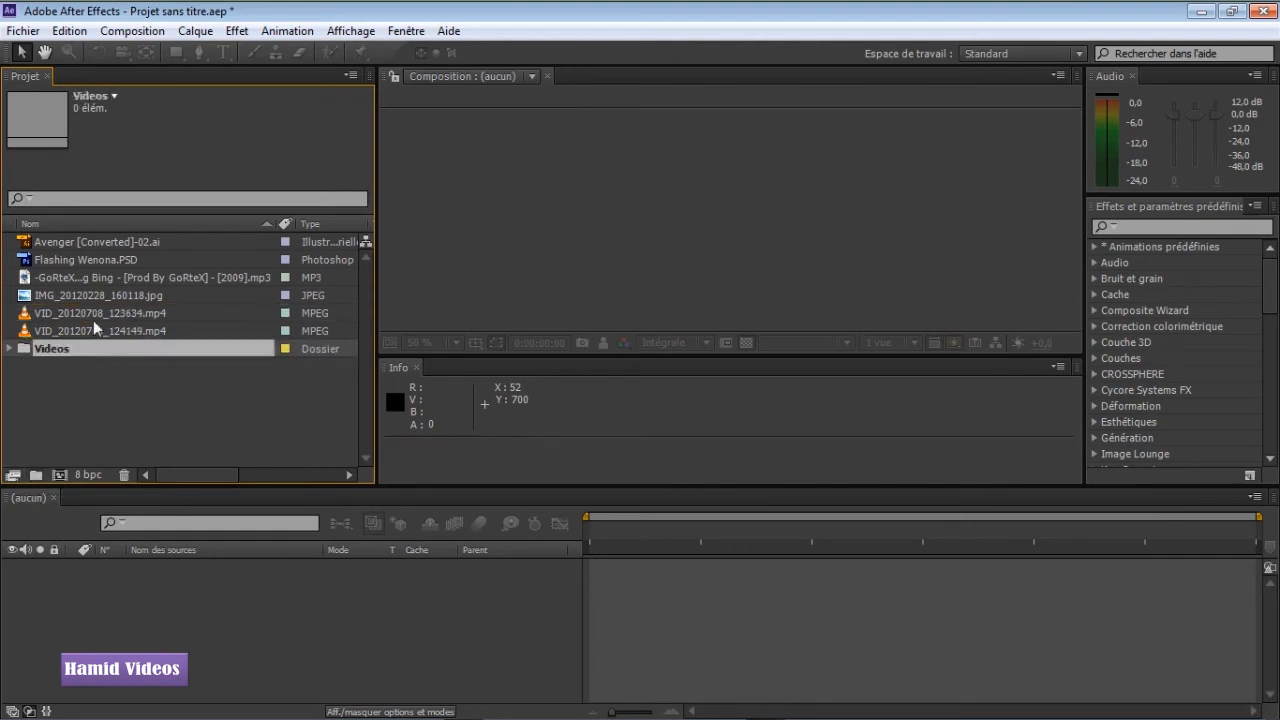
Move VID_20120708_123634.mp4 and VID_20120708_124149.mp4 together into the Videos folder.
left_click(93, 312)
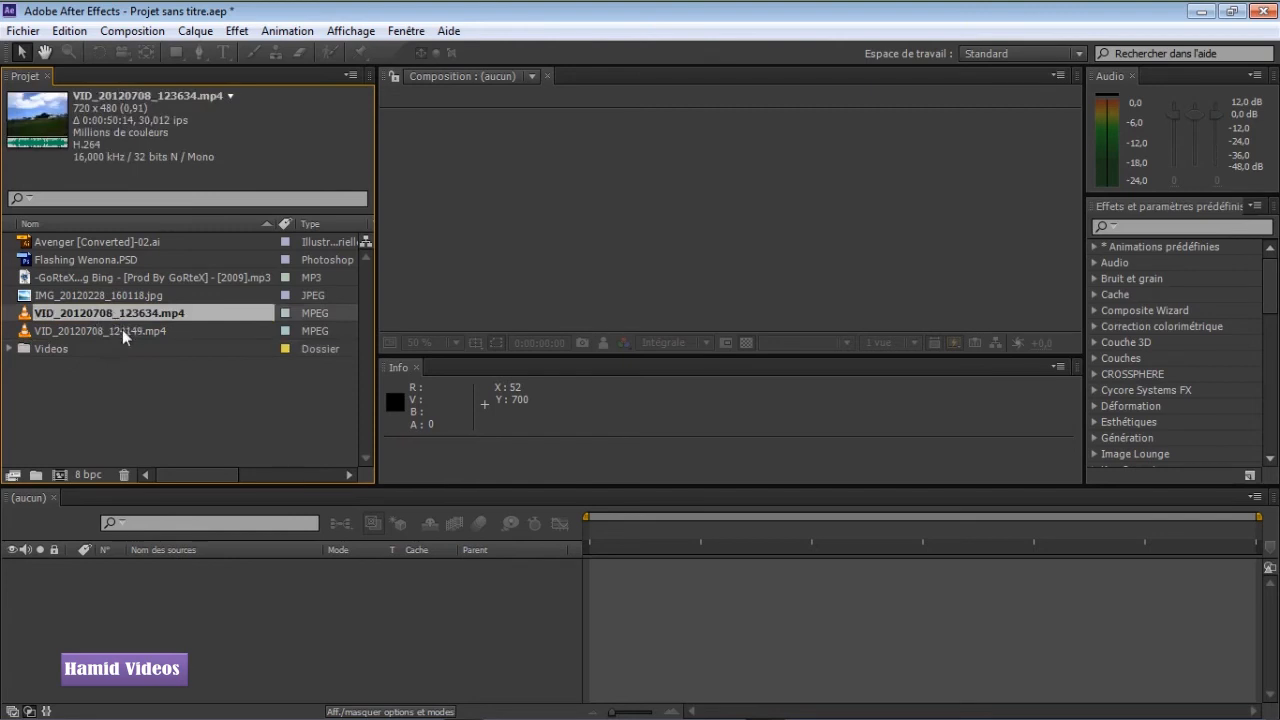
left_click(126, 328, "ctrl")
left_click_drag(126, 328, 84, 347)
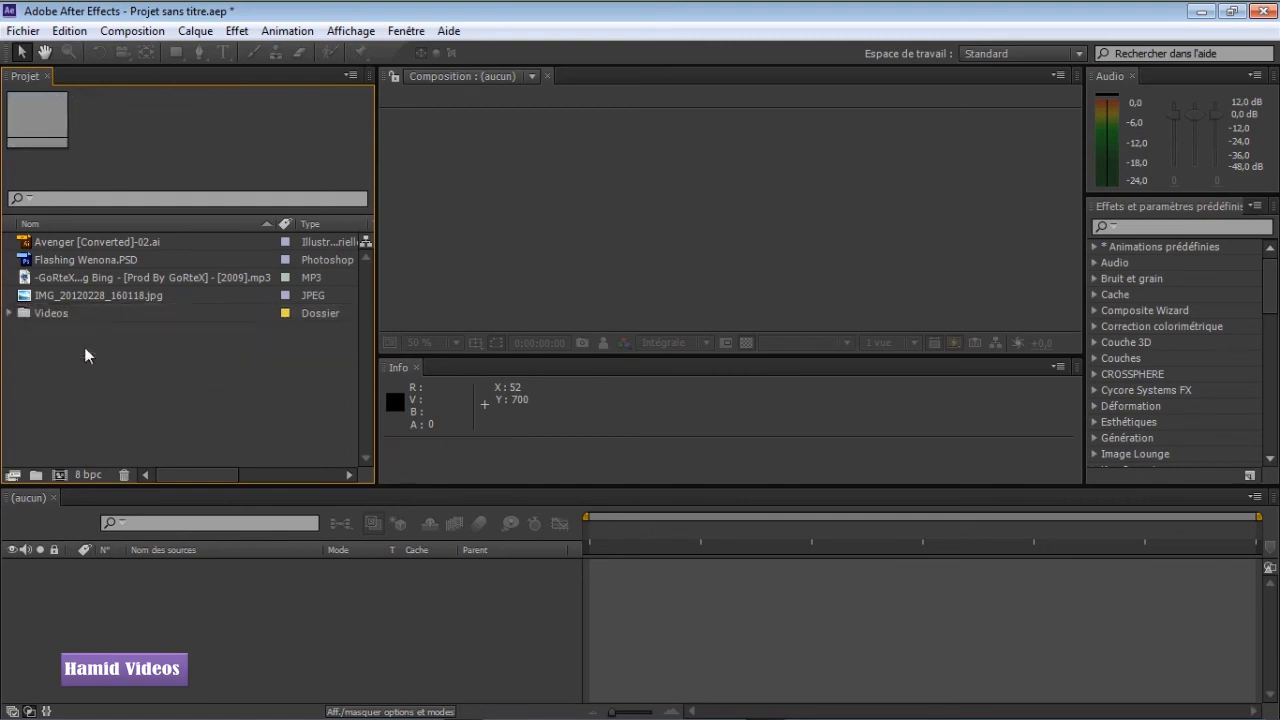
Create a new project folder named "Audio".
left_click(36, 475)
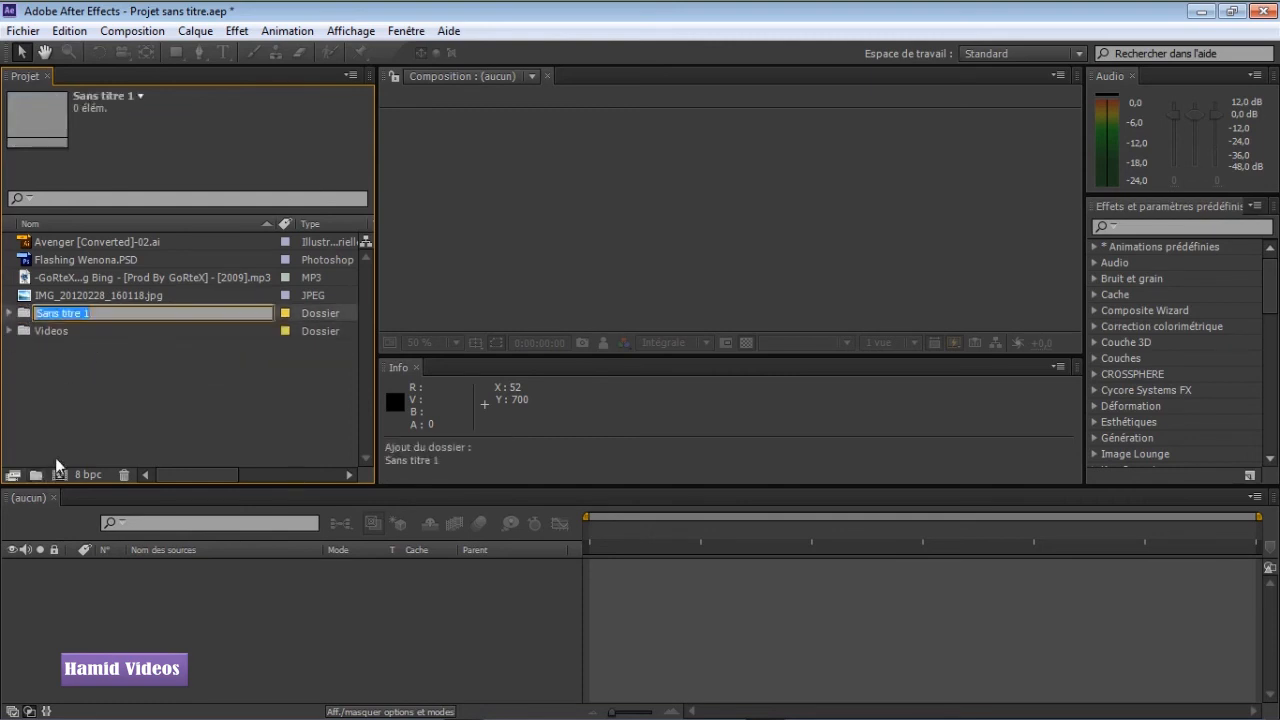
type("Audio")
key("Return")
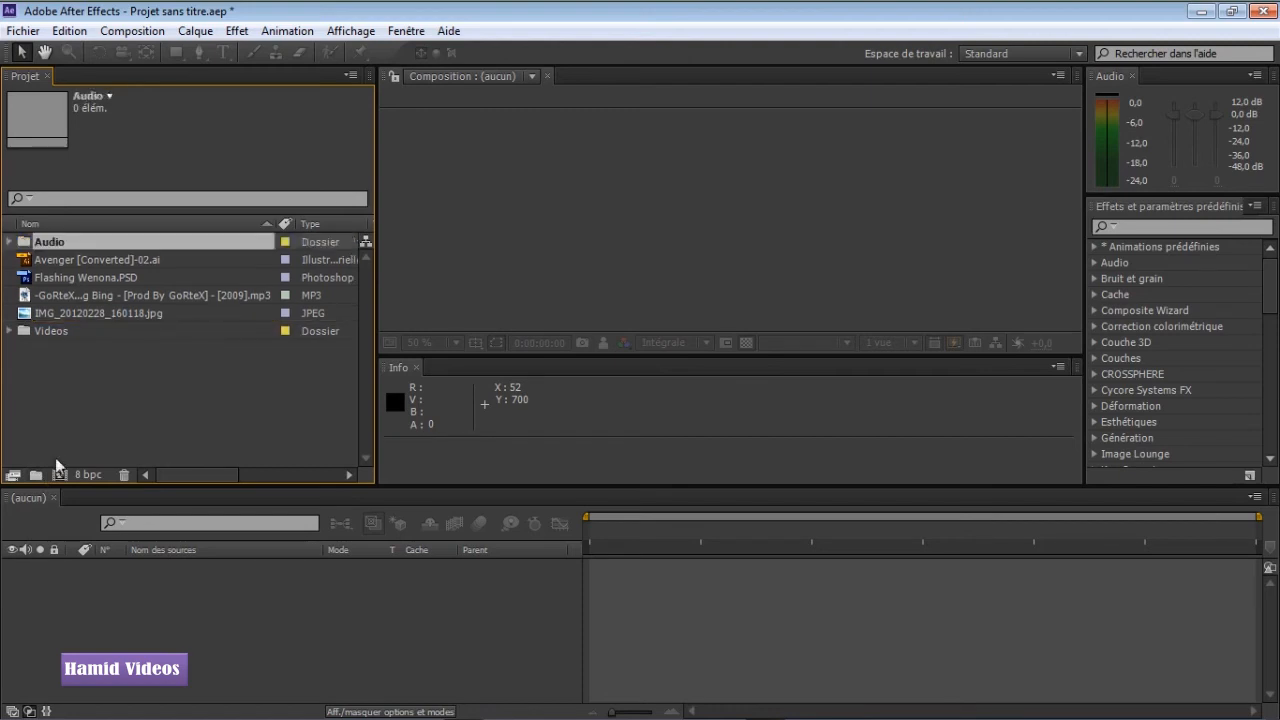
Create a folder named "Image" and move it out of the Audio folder to the project's root level.
left_click(36, 474)
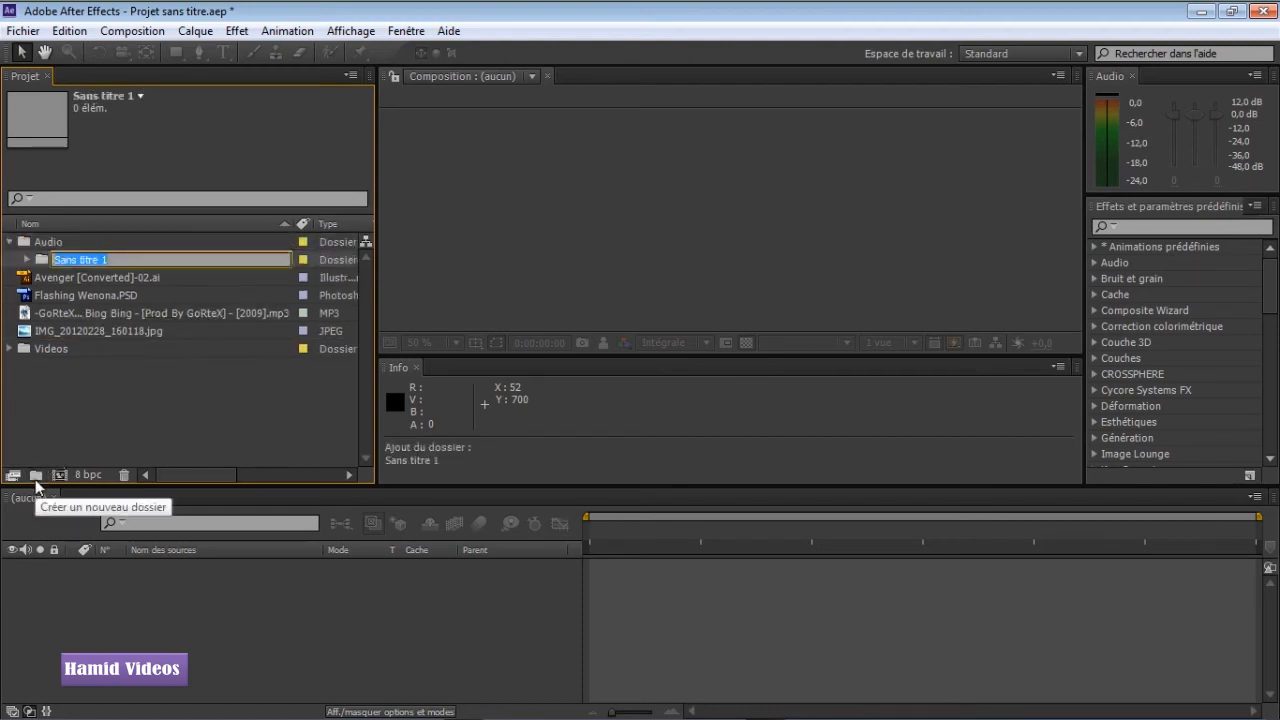
type("Image")
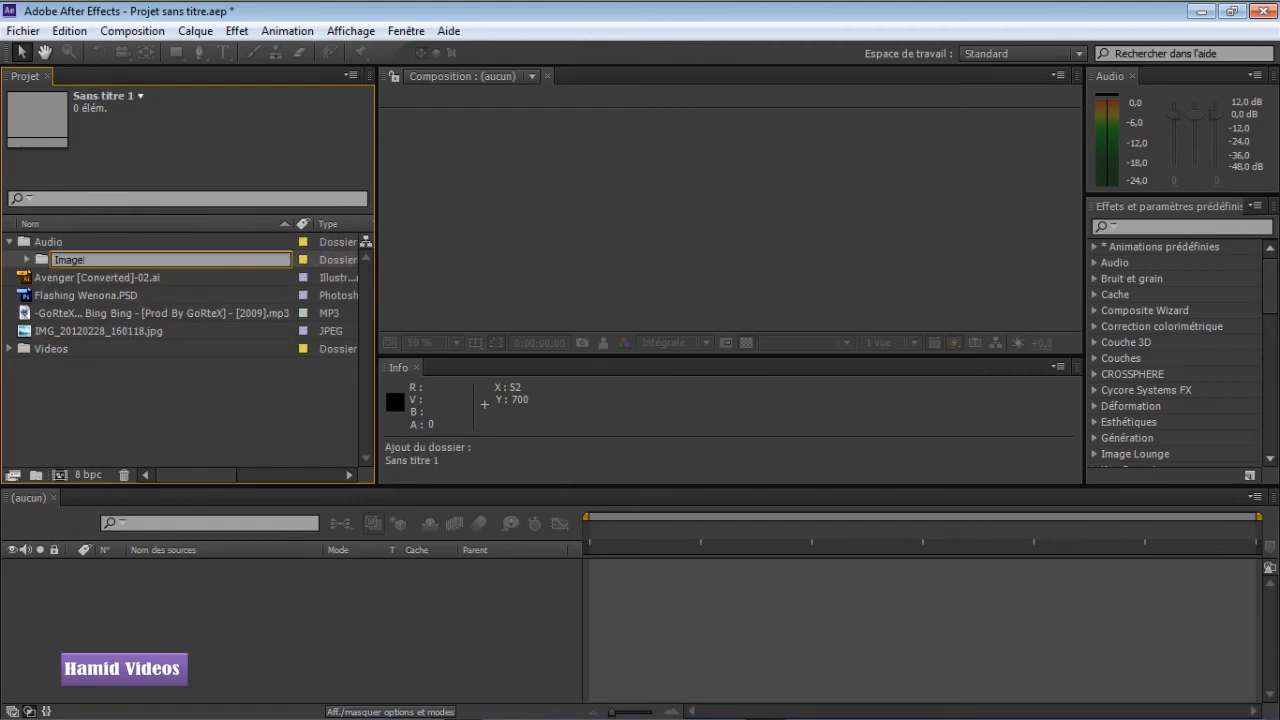
key("Return")
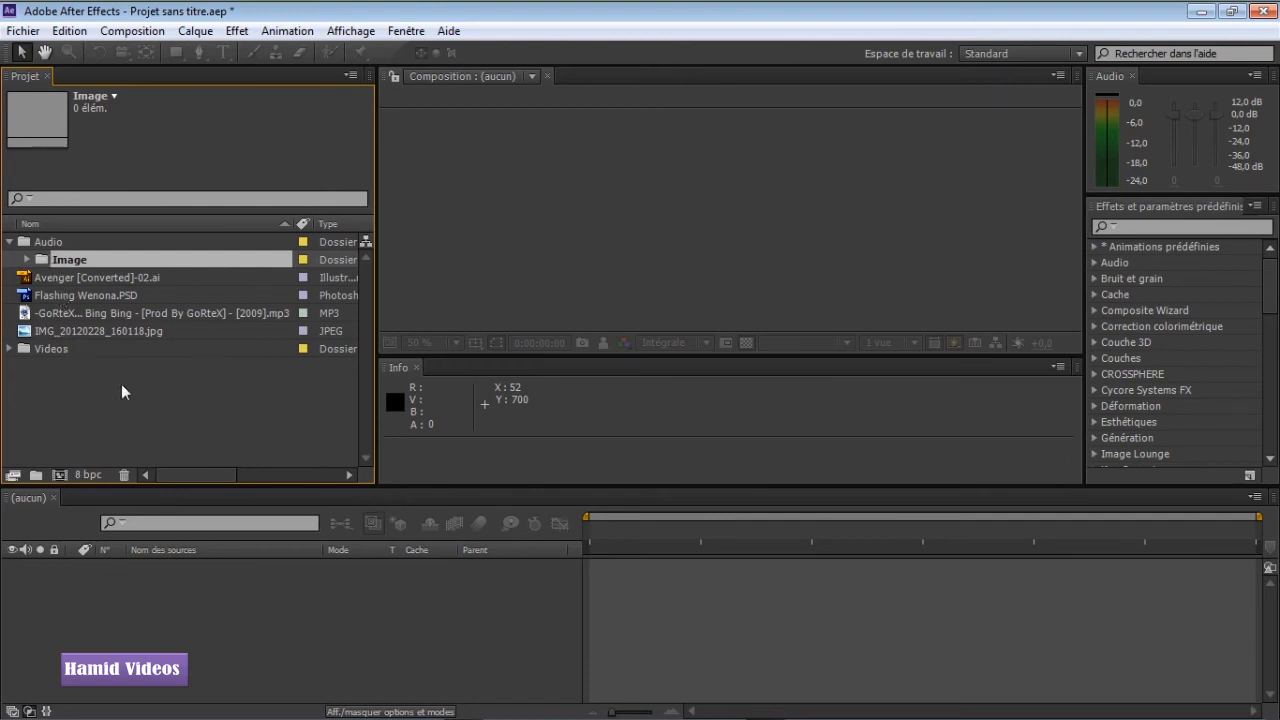
left_click_drag(81, 259, 64, 370)
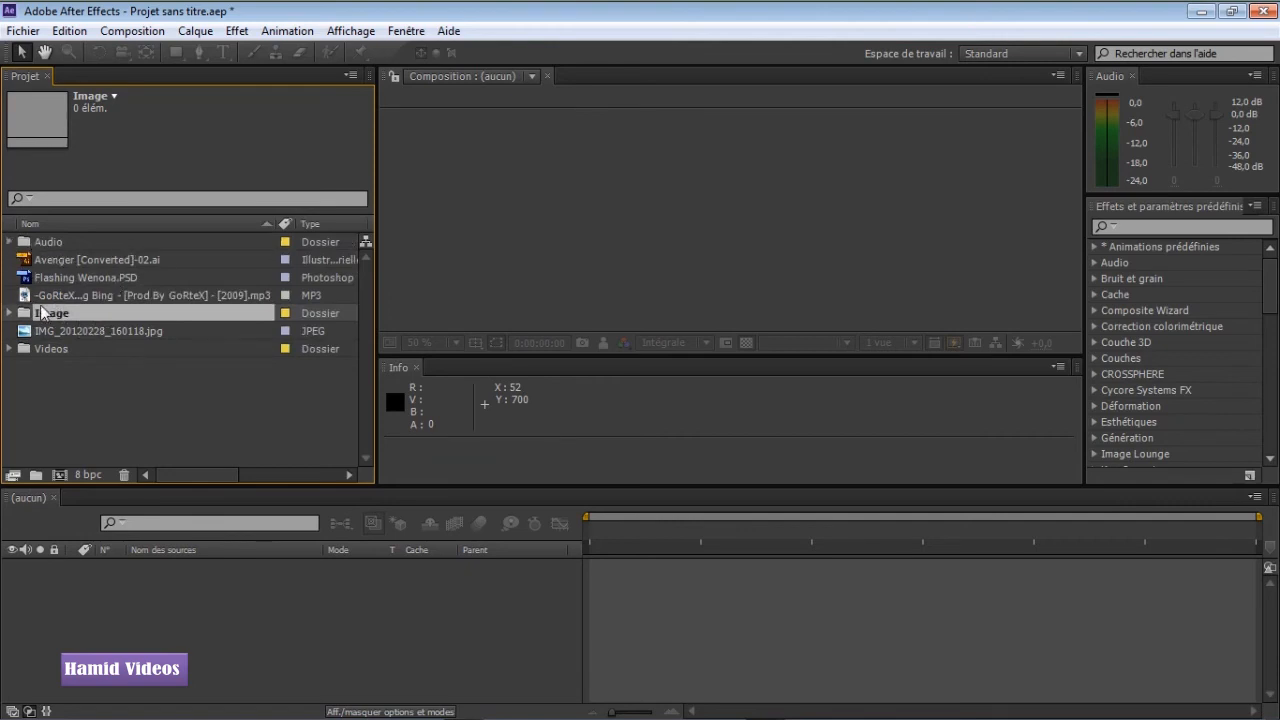
Try sorting the project items by Type and restore the ascending order by Nom.
left_click(62, 330)
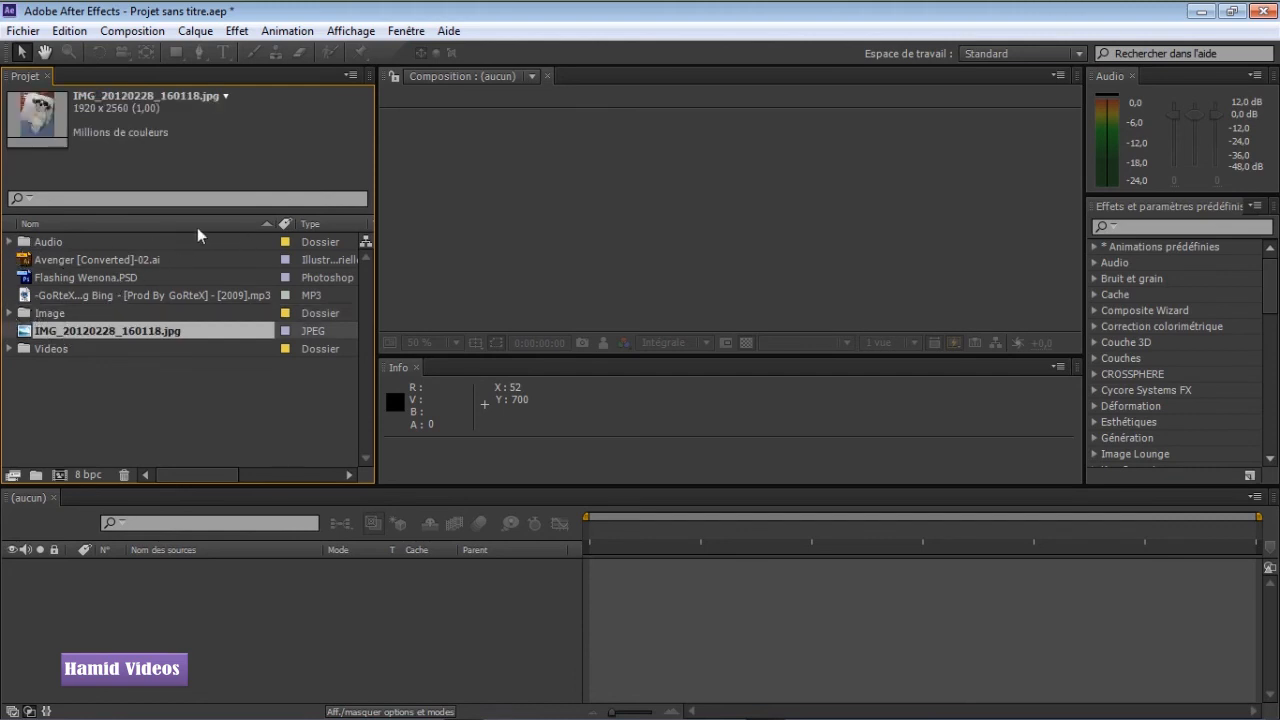
left_click(321, 224)
left_click(320, 224)
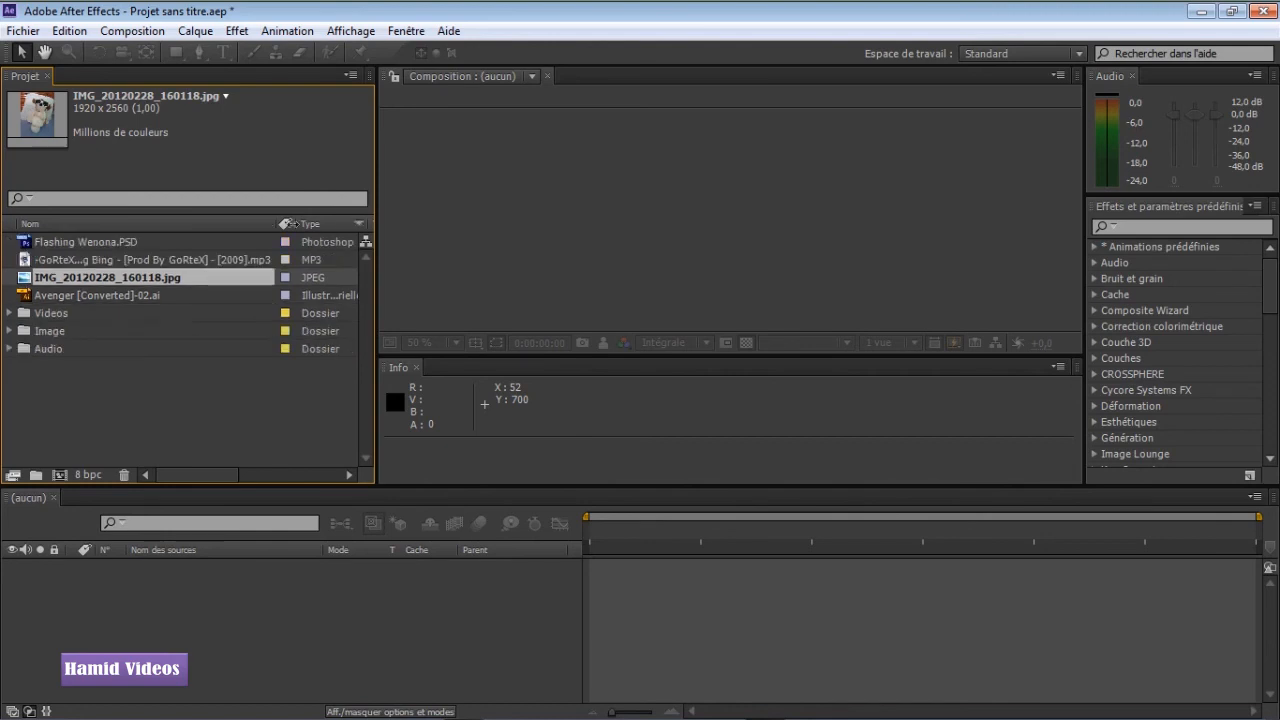
left_click(208, 224)
left_click(208, 224)
left_click(208, 224)
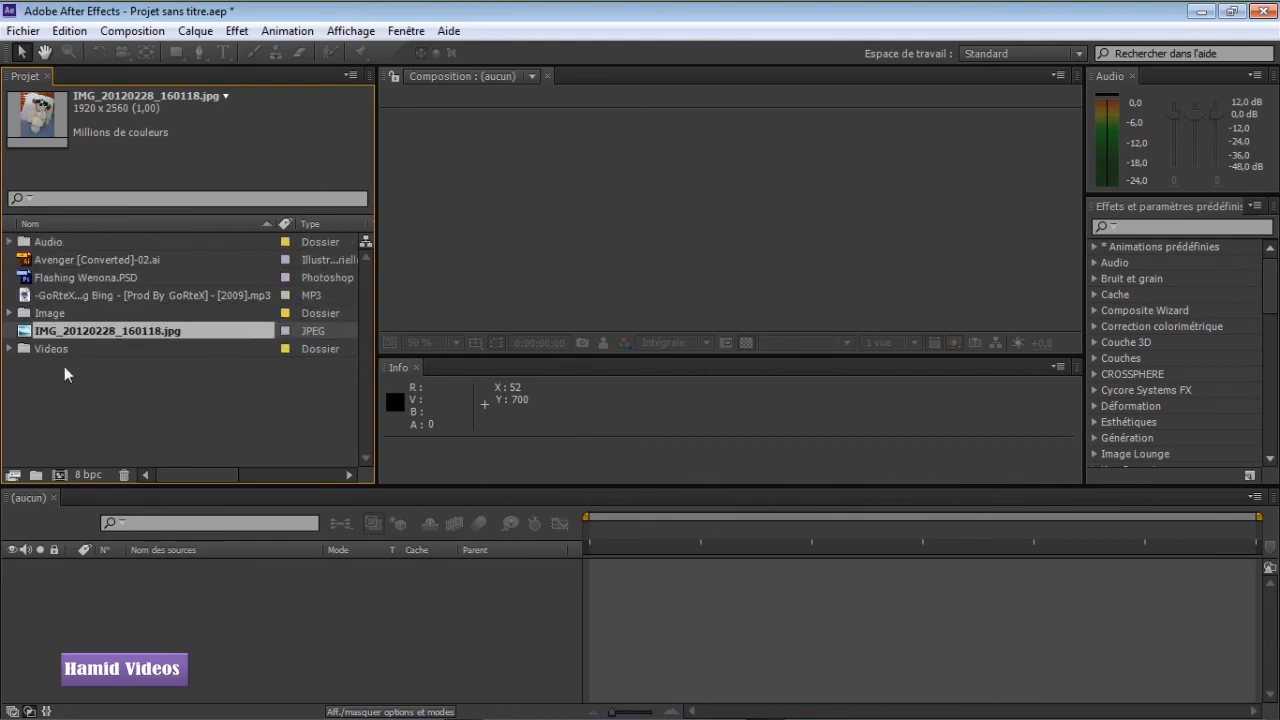
Sort the remaining media into folders, putting the MP3 in Audio and the AI, PSD and JPG files in Image.
left_click(157, 382)
left_click_drag(66, 330, 53, 244)
left_click(48, 264)
left_click(74, 299, "shift")
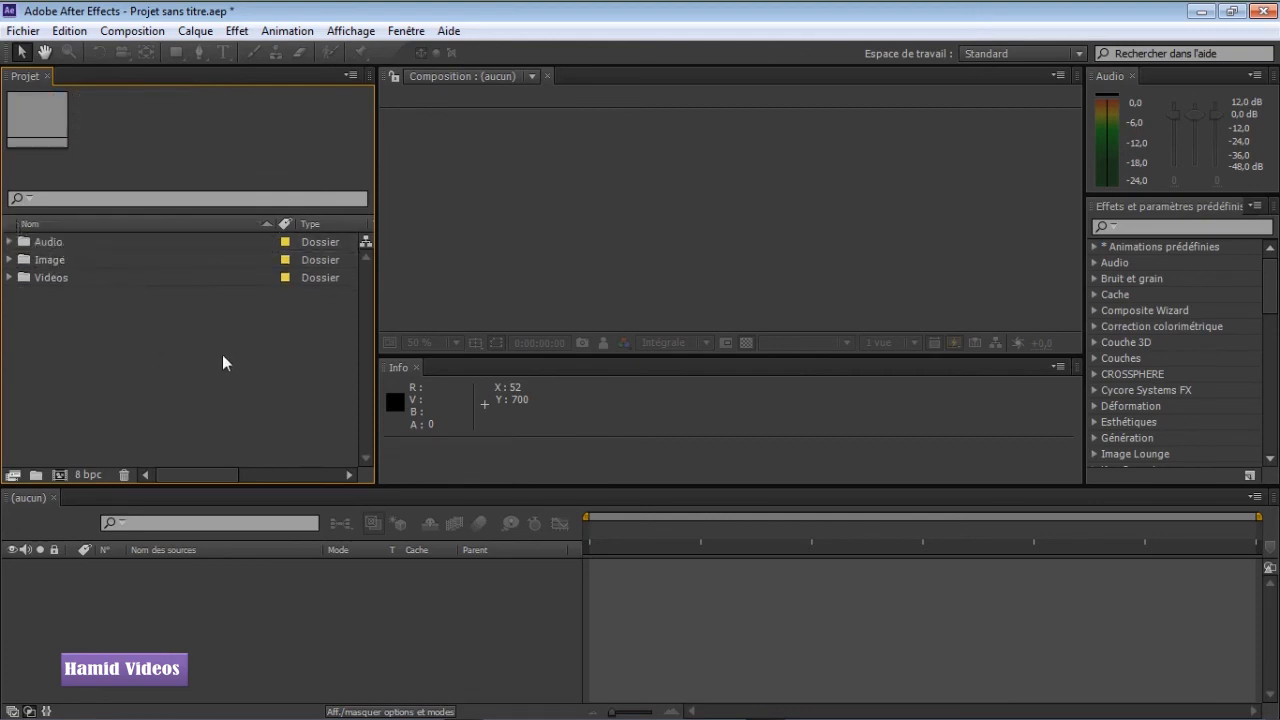